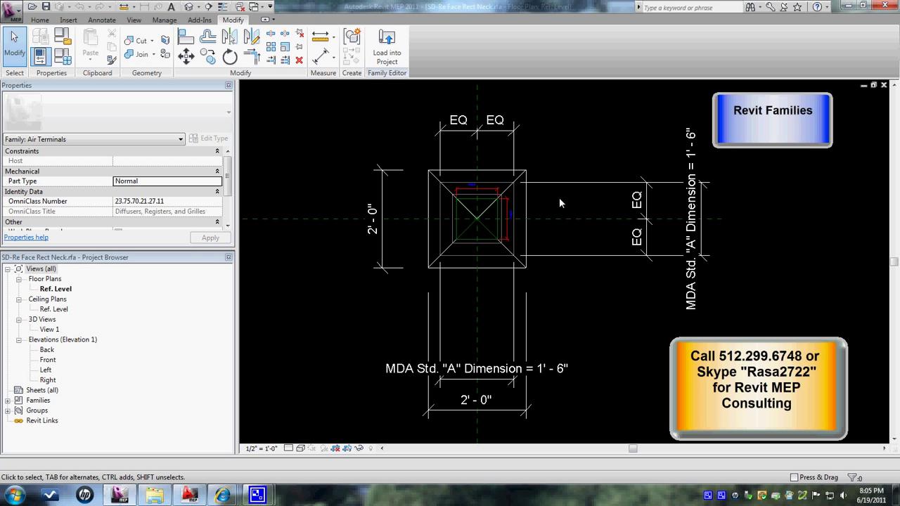
Select the supply-air connector and scroll its Properties to the shape setting.
scroll(560, 201, "up", 1)
left_click(487, 236)
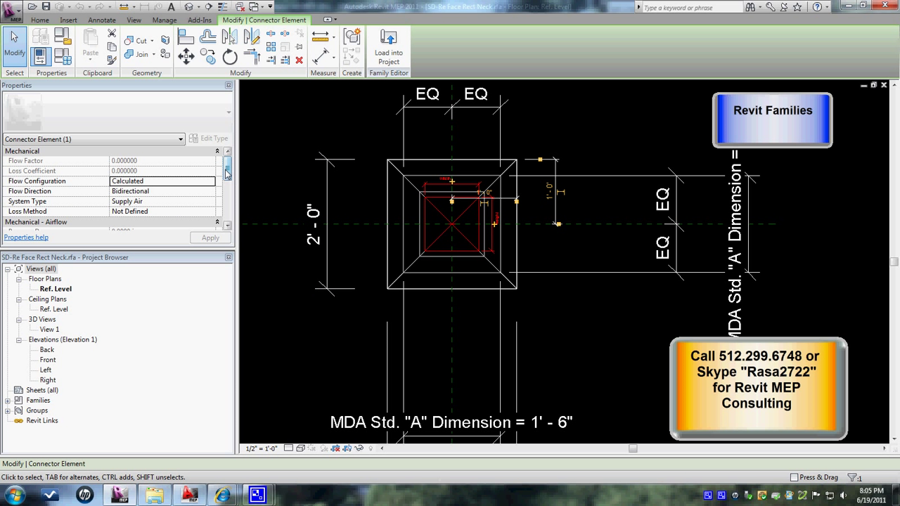
left_click_drag(227, 175, 227, 198)
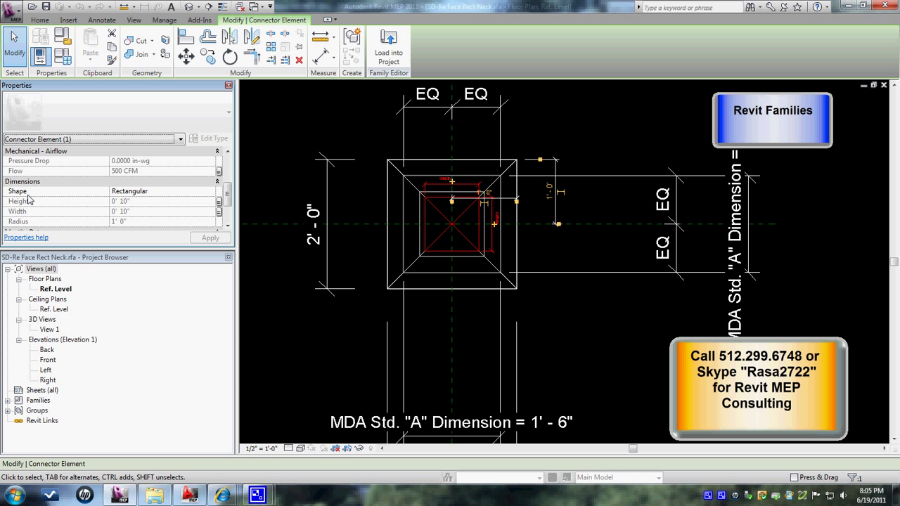
Change the connector's shape to Round, then set it back to Rectangular.
left_click(174, 195)
left_click(210, 191)
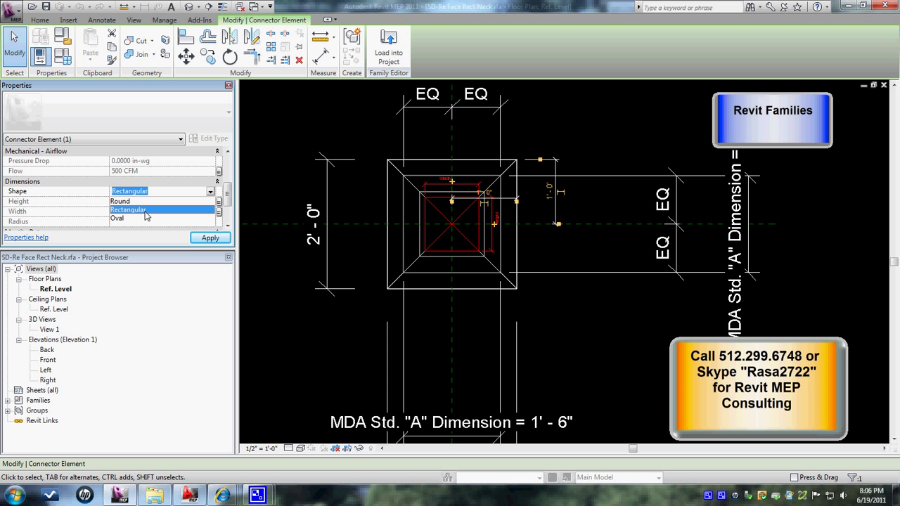
left_click(123, 201)
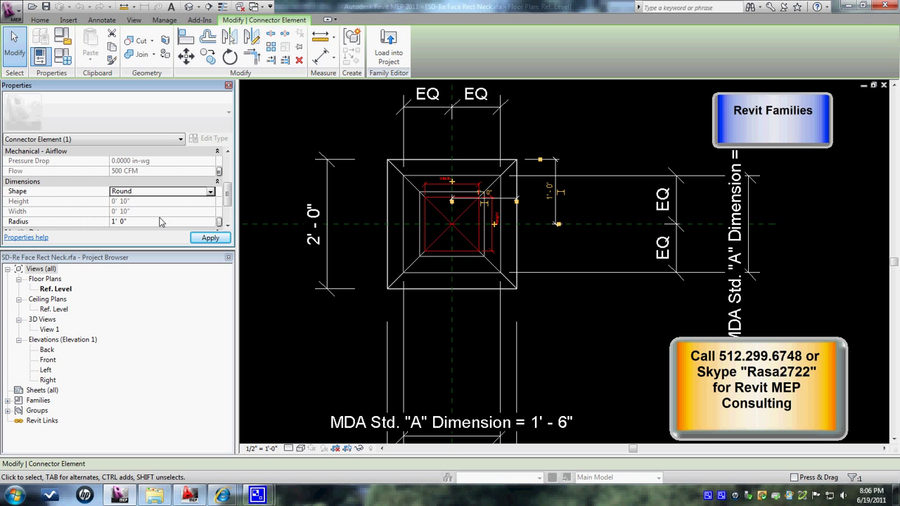
left_click(206, 239)
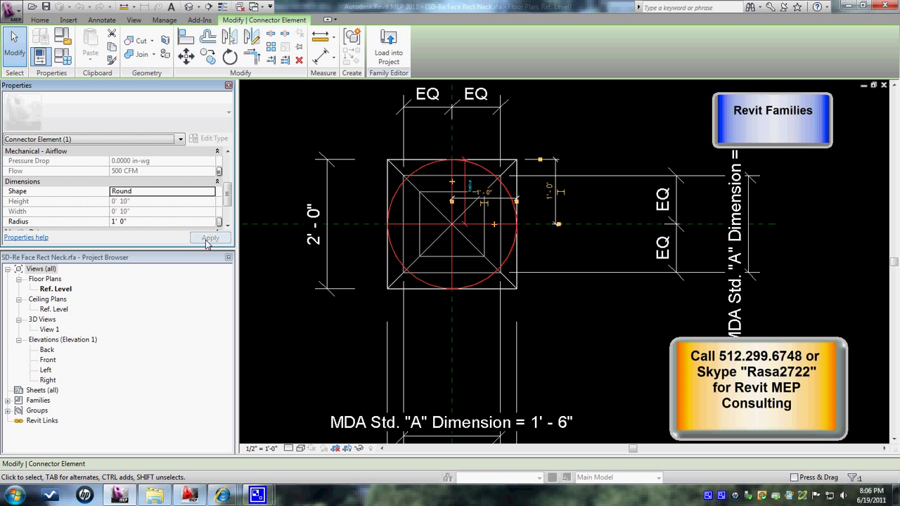
left_click(208, 193)
left_click(210, 193)
left_click(140, 211)
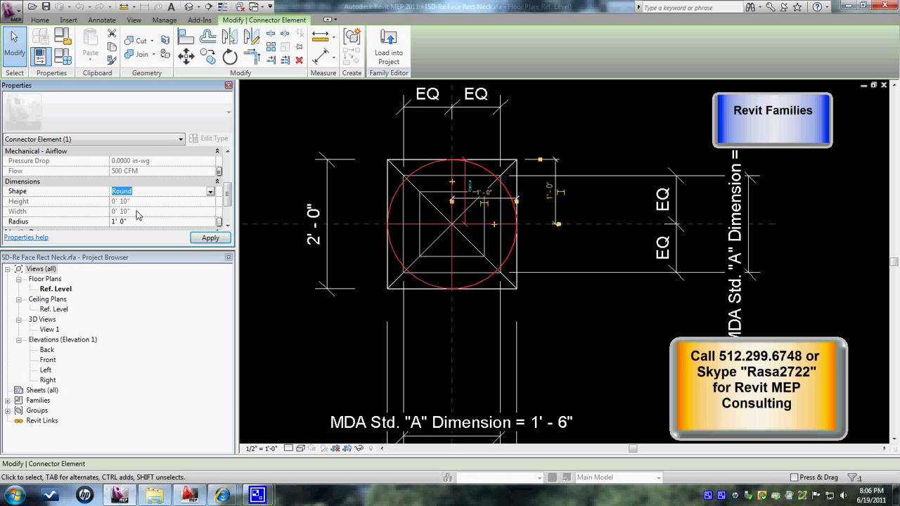
left_click(210, 239)
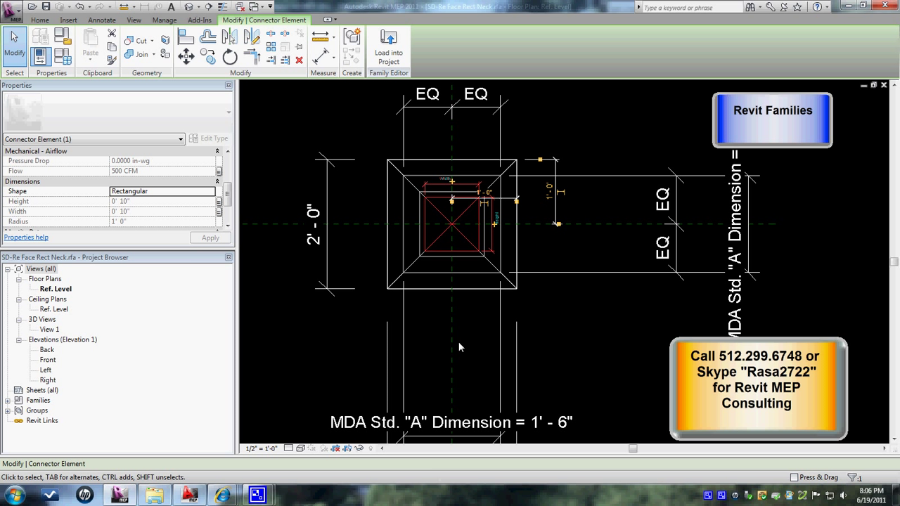
Reselect the connector and scroll the Properties palette down to its Dimensions group.
left_click(466, 334)
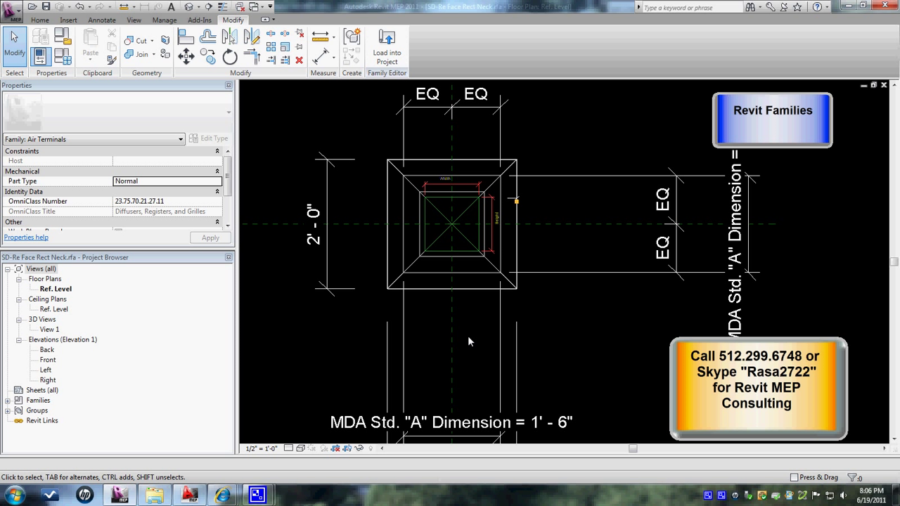
left_click(476, 213)
left_click_drag(229, 176, 229, 211)
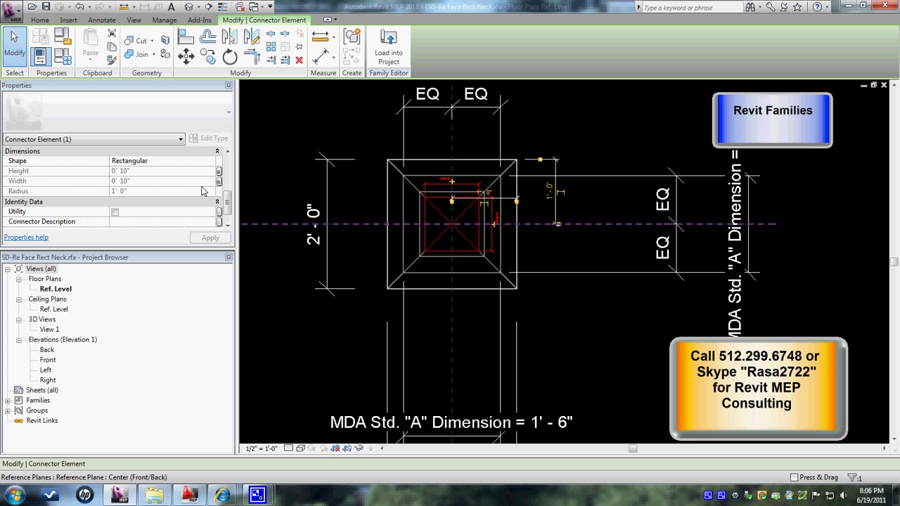
left_click(219, 171)
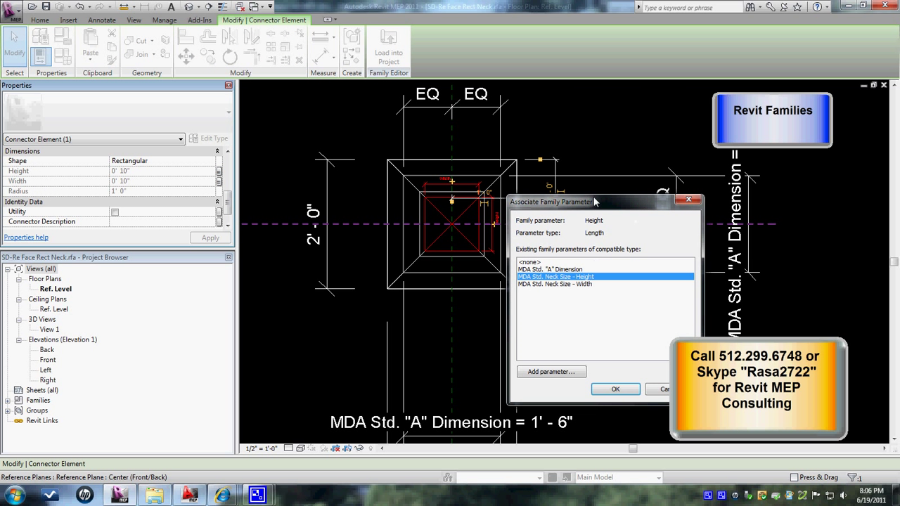
left_click_drag(532, 196, 308, 114)
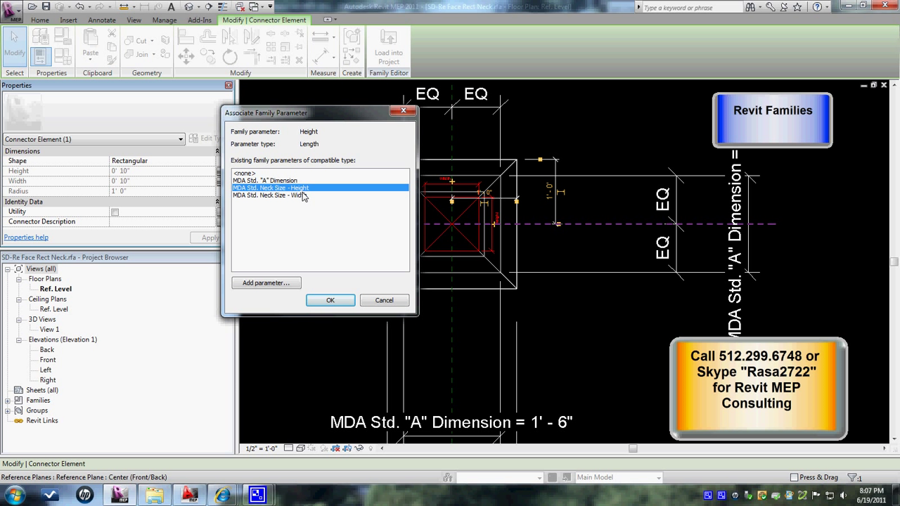
left_click(383, 302)
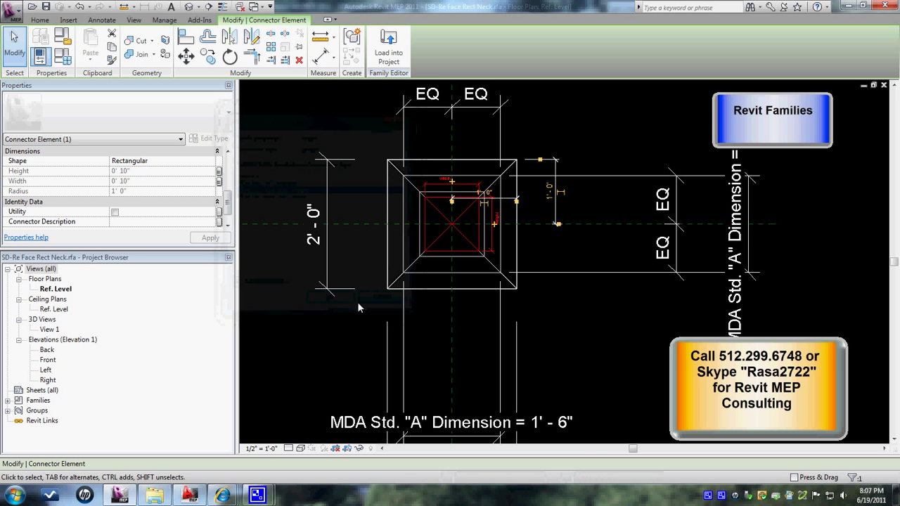
In Family Types, review MDA Std. Manufacturer and neck size values (10" width), then add a parameter.
left_click(63, 62)
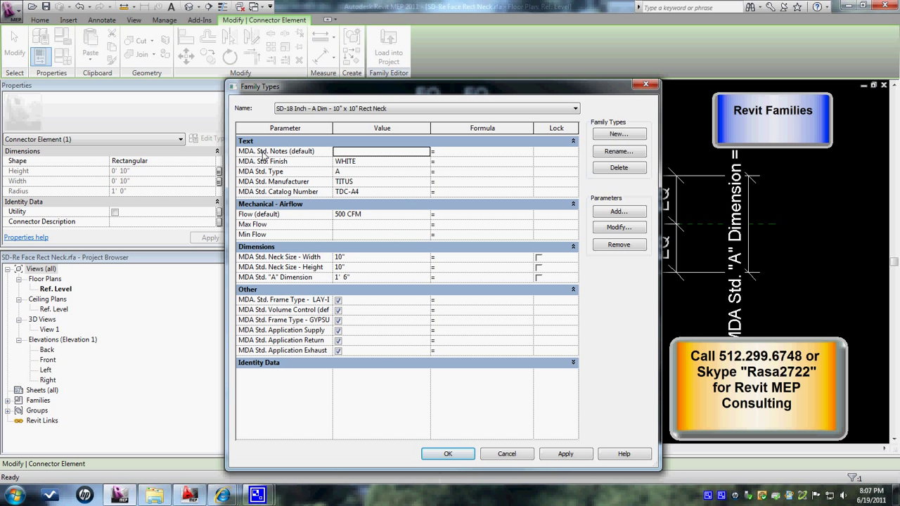
left_click_drag(396, 93, 477, 158)
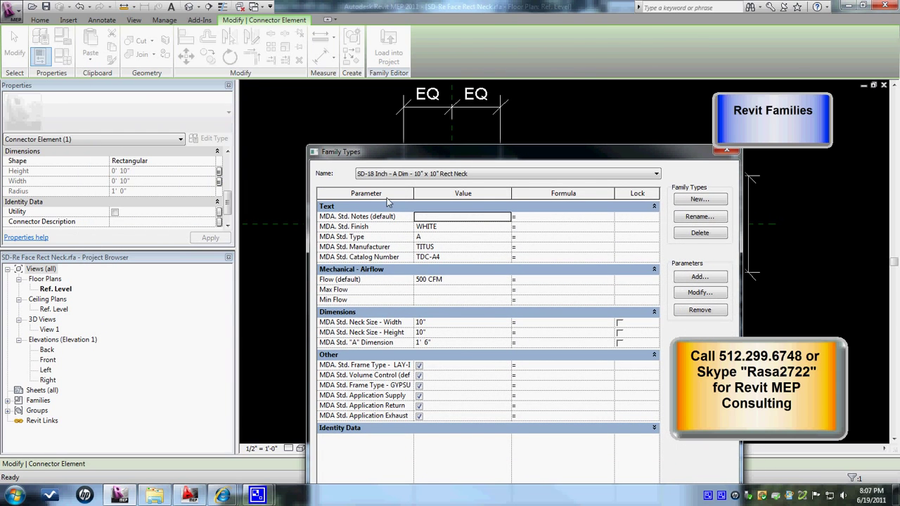
left_click_drag(395, 154, 173, 107)
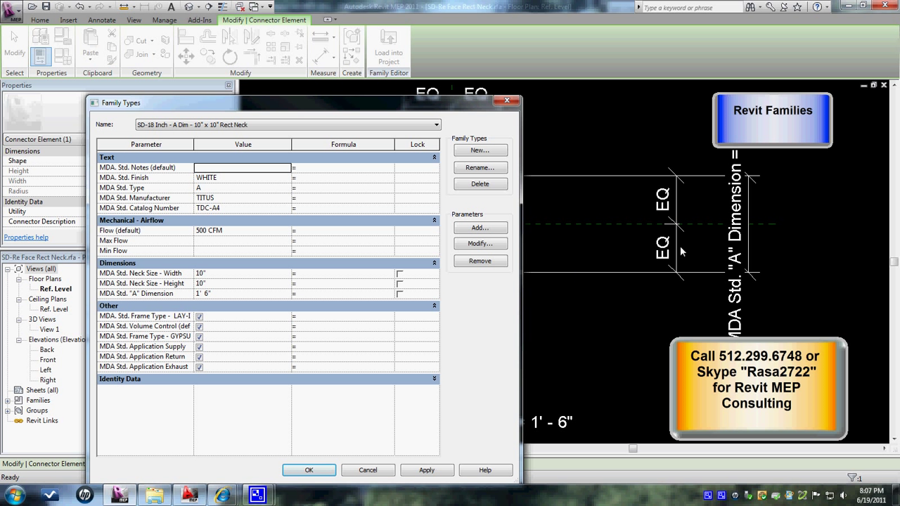
left_click(156, 199)
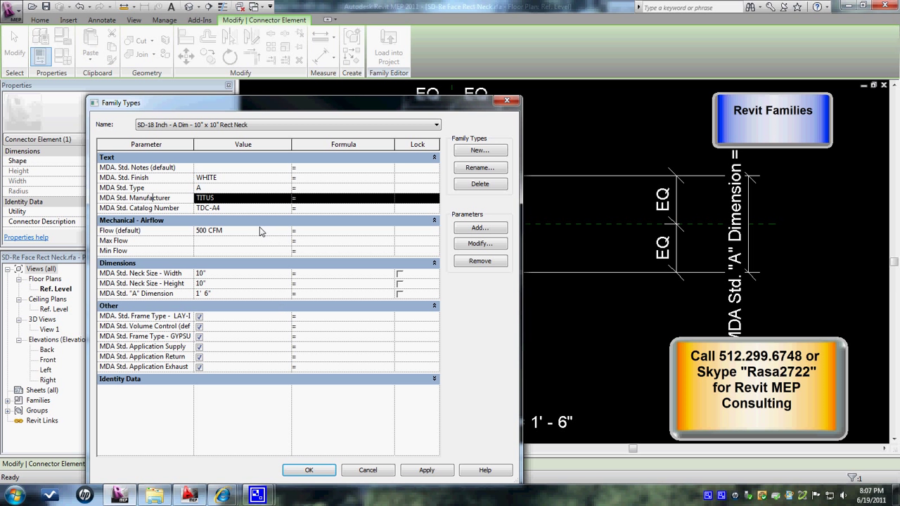
left_click_drag(253, 109, 309, 91)
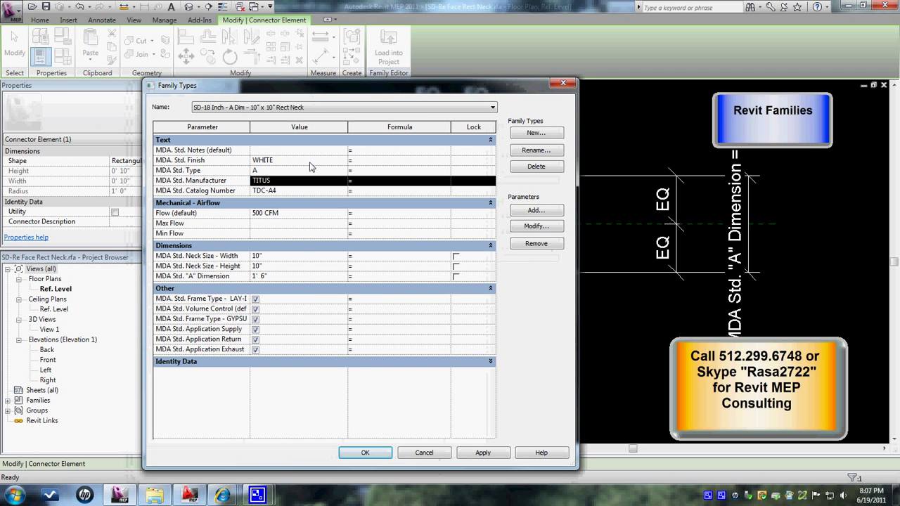
left_click(184, 265)
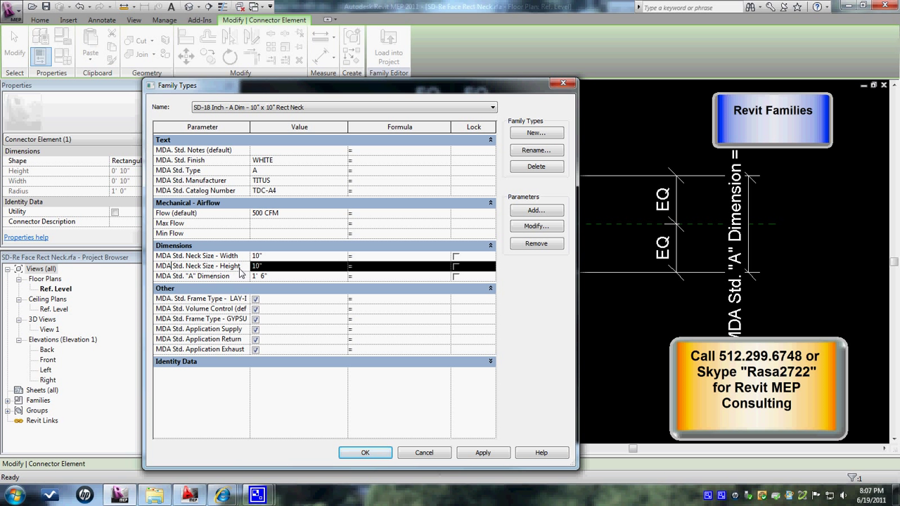
left_click(269, 258)
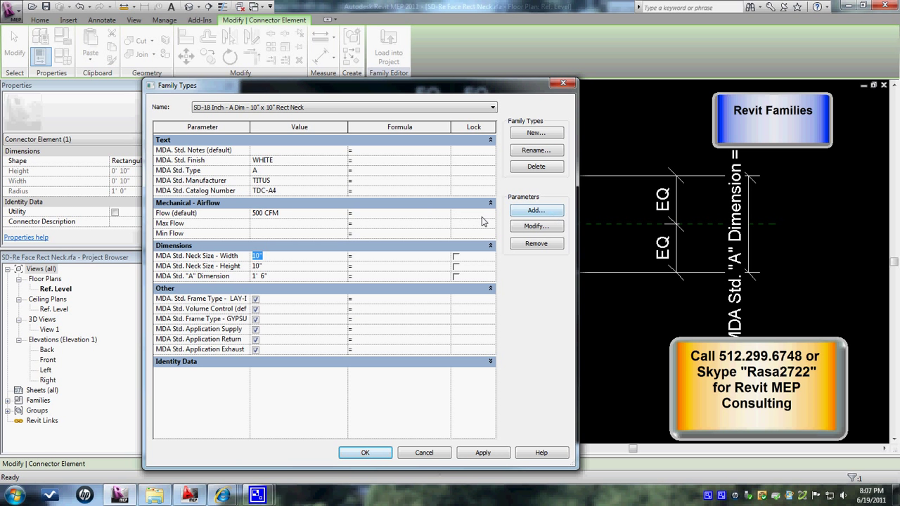
left_click(520, 213)
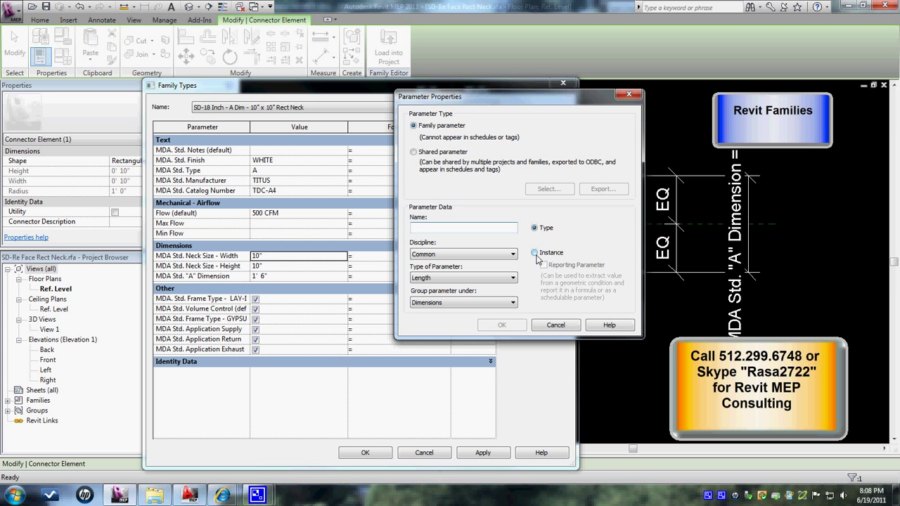
Keep the new parameter type-based, make it shared, and open the shared parameter file for editing.
left_click(535, 253)
left_click(535, 231)
left_click(413, 152)
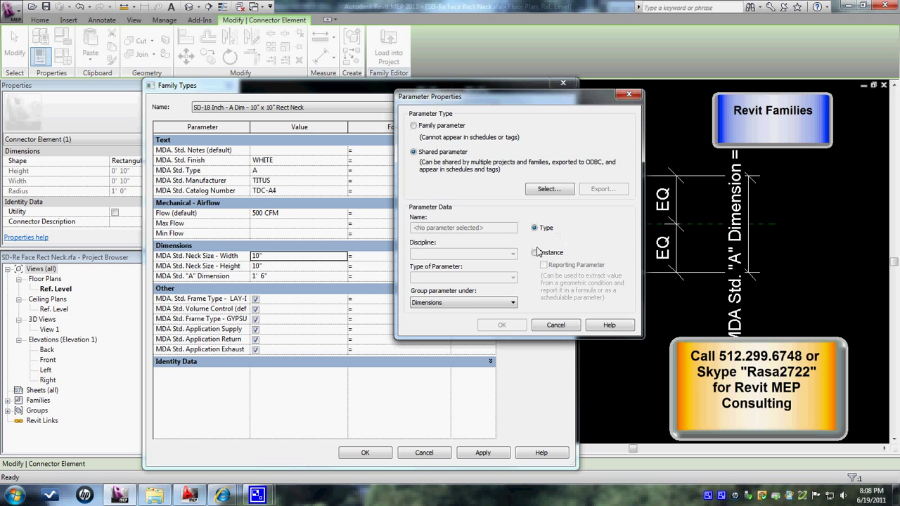
left_click(549, 189)
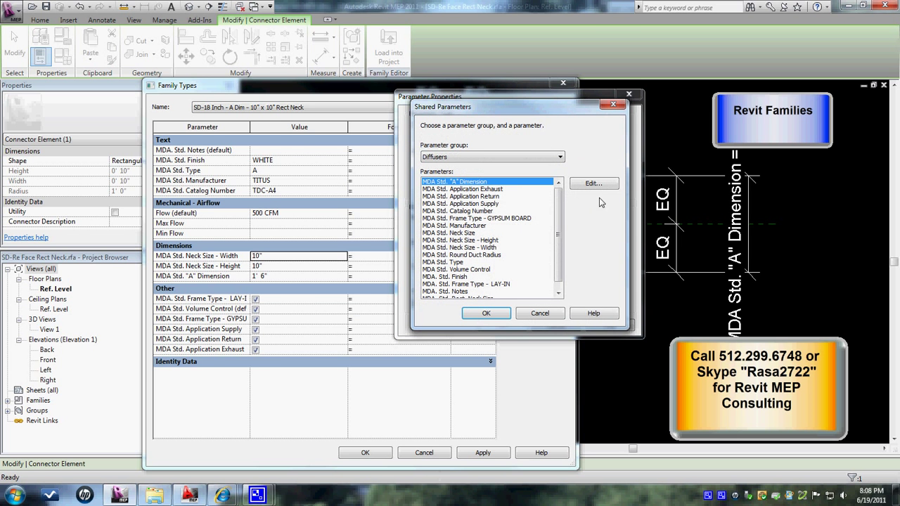
left_click(594, 184)
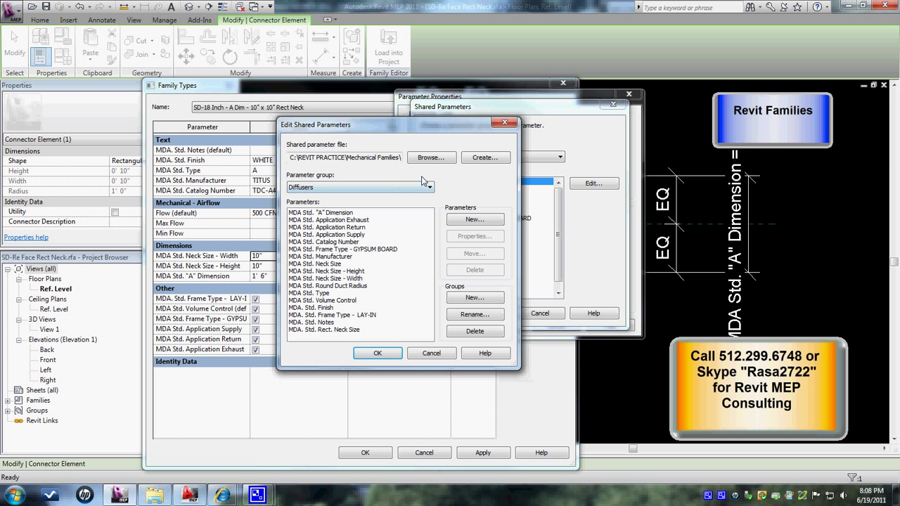
left_click(379, 158)
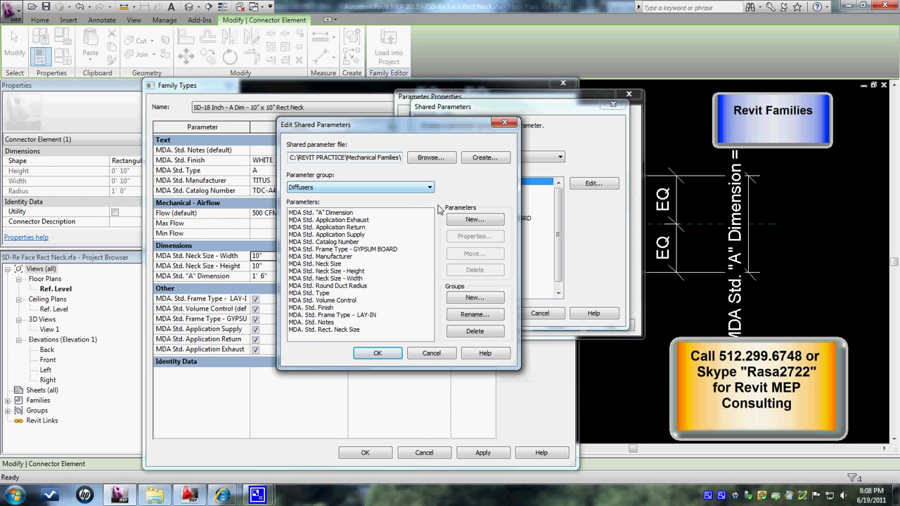
left_click(484, 158)
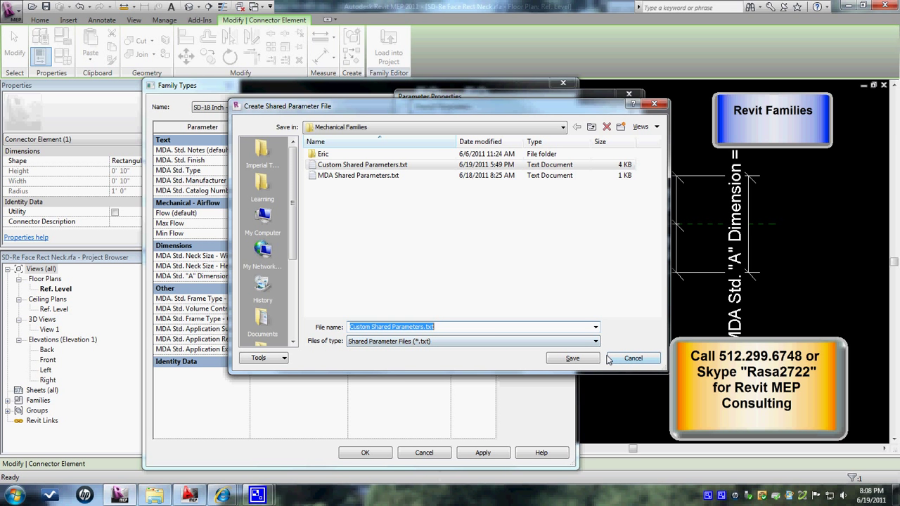
left_click(631, 358)
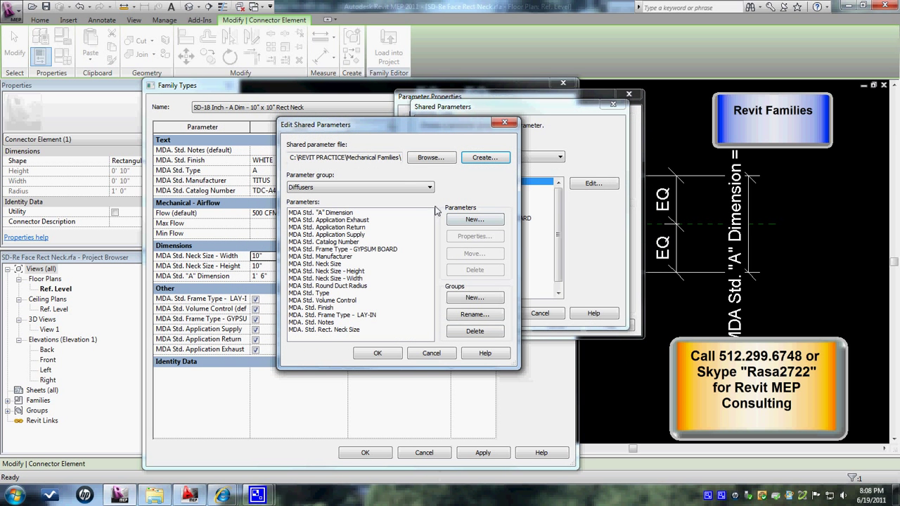
Start a new Diffusers shared parameter, try typing a name, then clear the name field.
left_click(470, 222)
left_click_drag(829, 91, 635, 172)
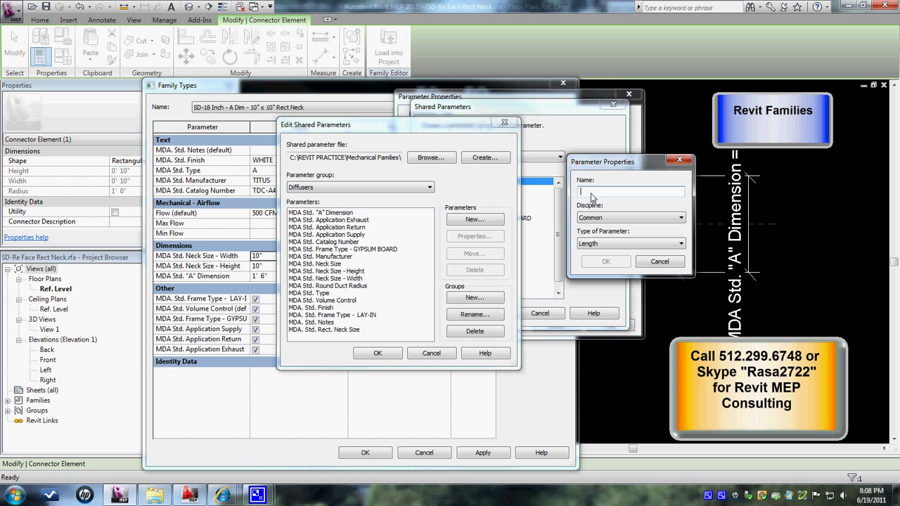
left_click(593, 198)
type("Length")
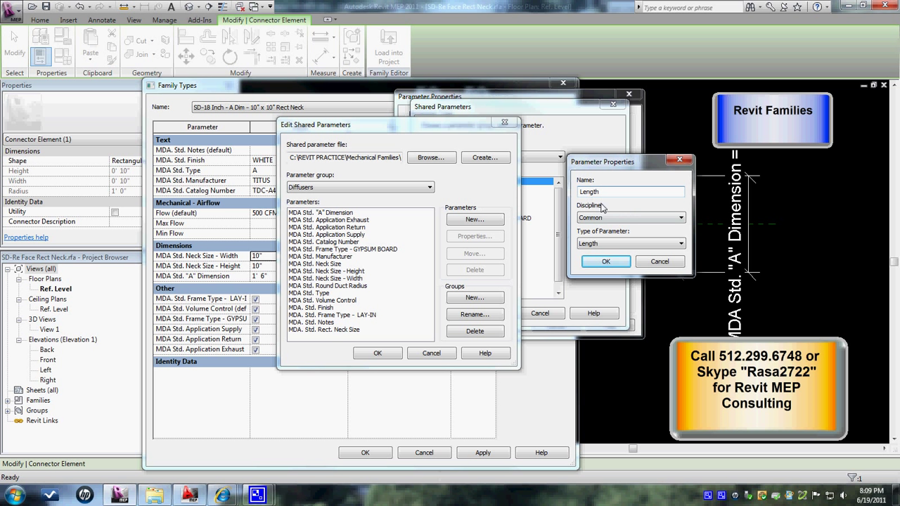
key("Tab")
type("XXX")
left_click_drag(621, 192, 578, 203)
key("BackSpace")
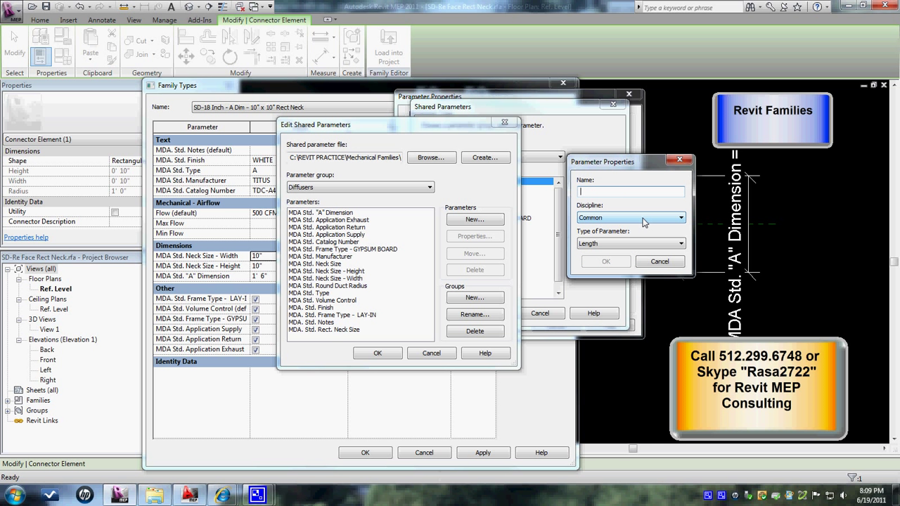
Switch the discipline to HVAC and back to Common, viewing each parameter type list.
left_click(642, 218)
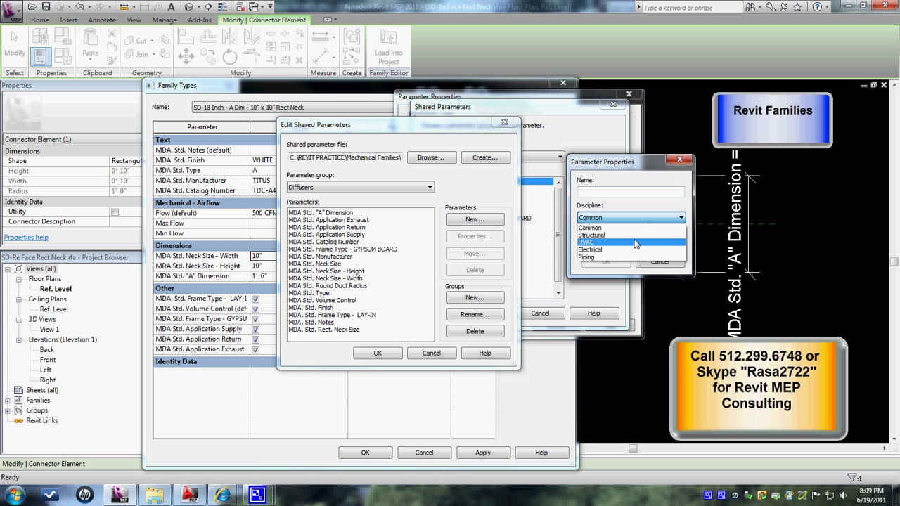
left_click(597, 243)
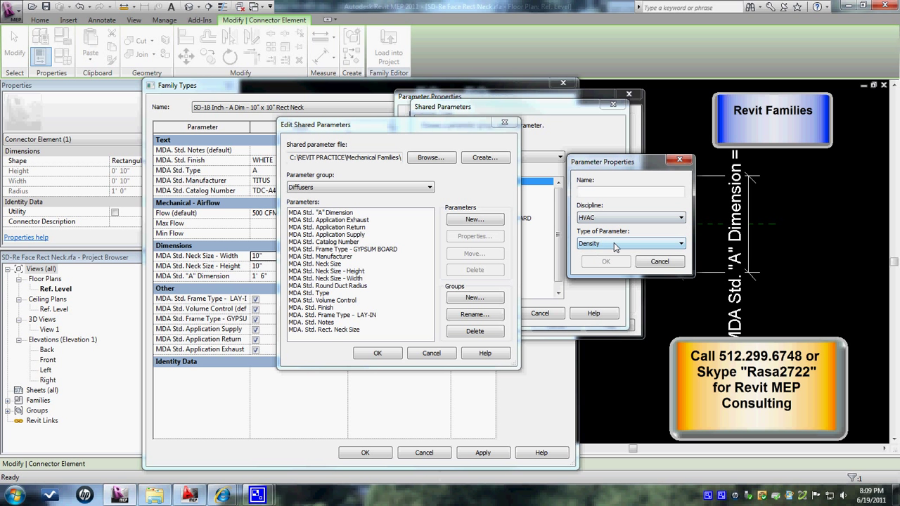
left_click(617, 243)
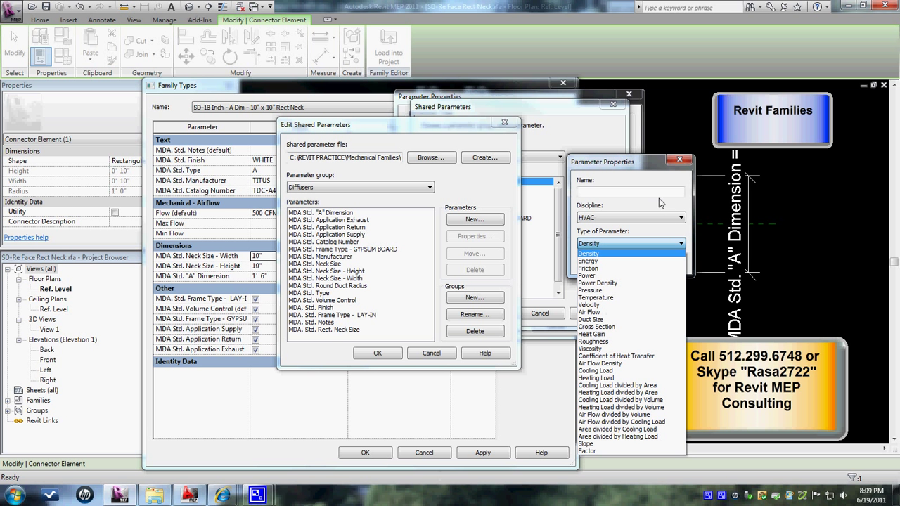
left_click(657, 221)
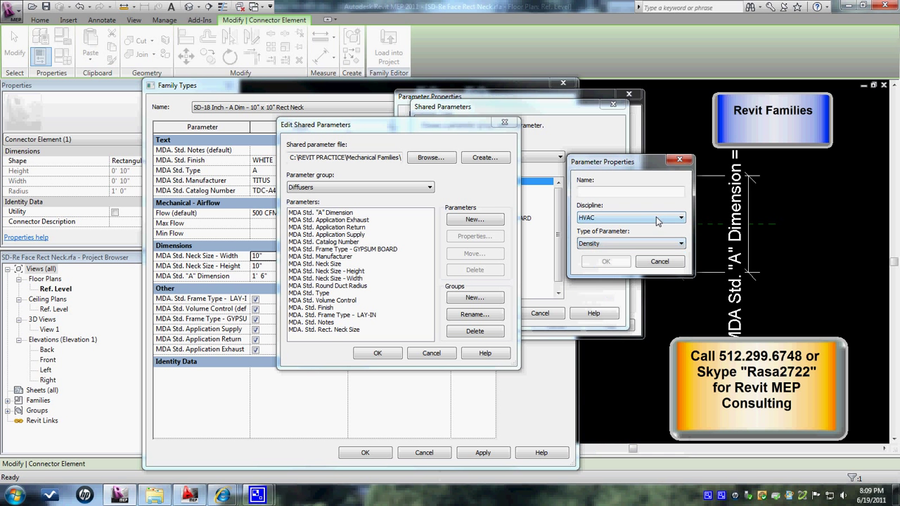
left_click(657, 222)
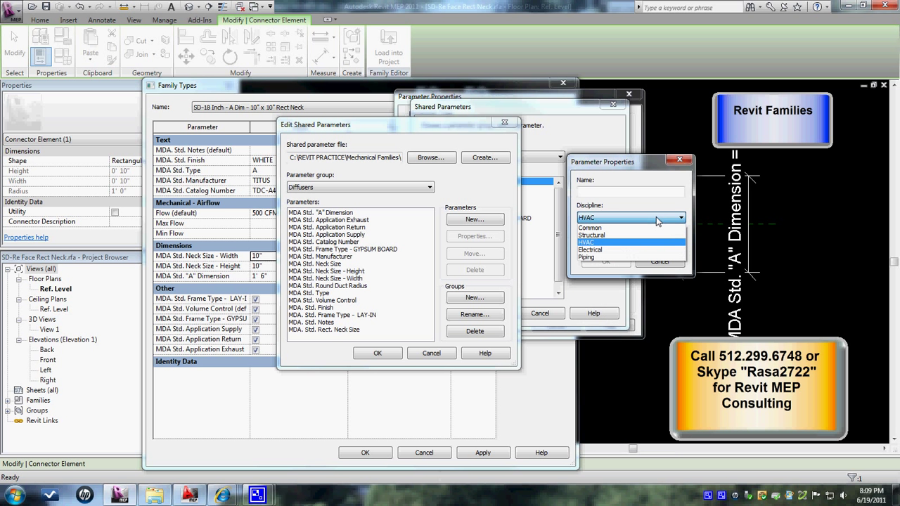
left_click(599, 228)
left_click(624, 245)
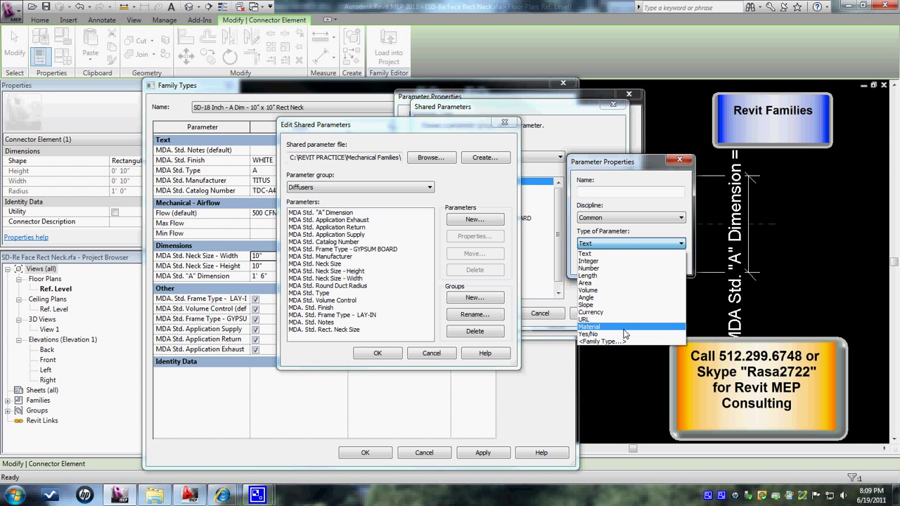
left_click(621, 229)
Recheck HVAC types such as Air Flow and Density, then Common types like Text.
left_click(623, 218)
left_click(622, 240)
left_click(621, 243)
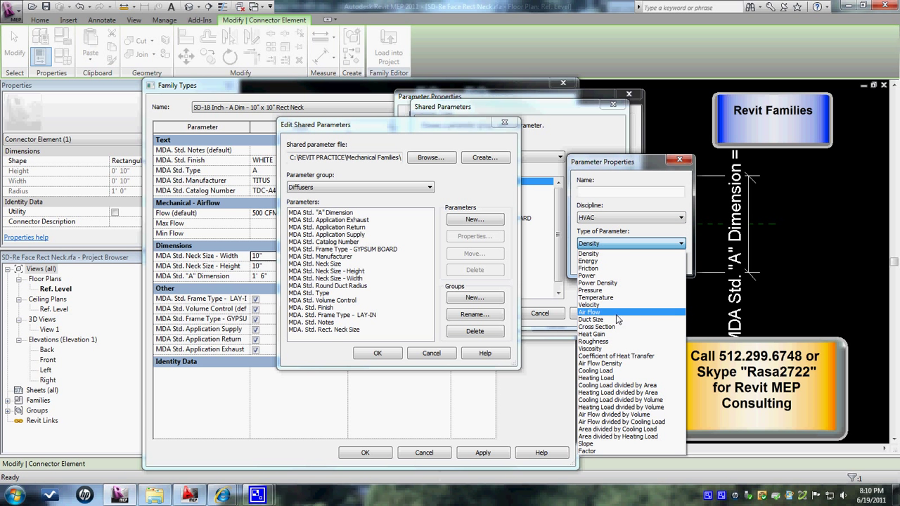
left_click(636, 201)
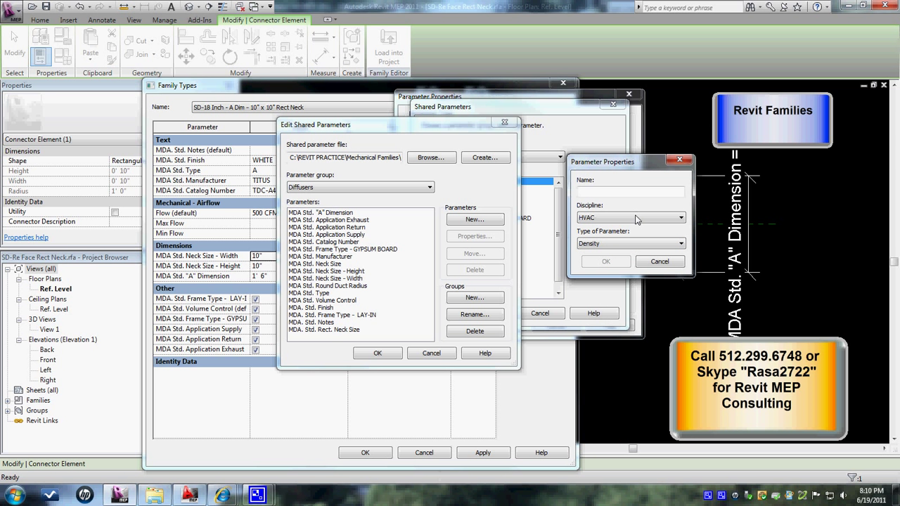
left_click(637, 219)
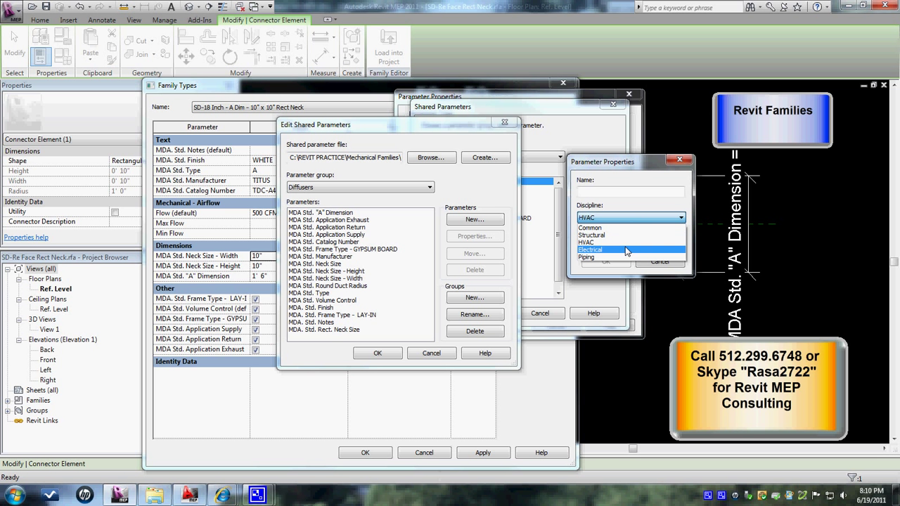
left_click(619, 228)
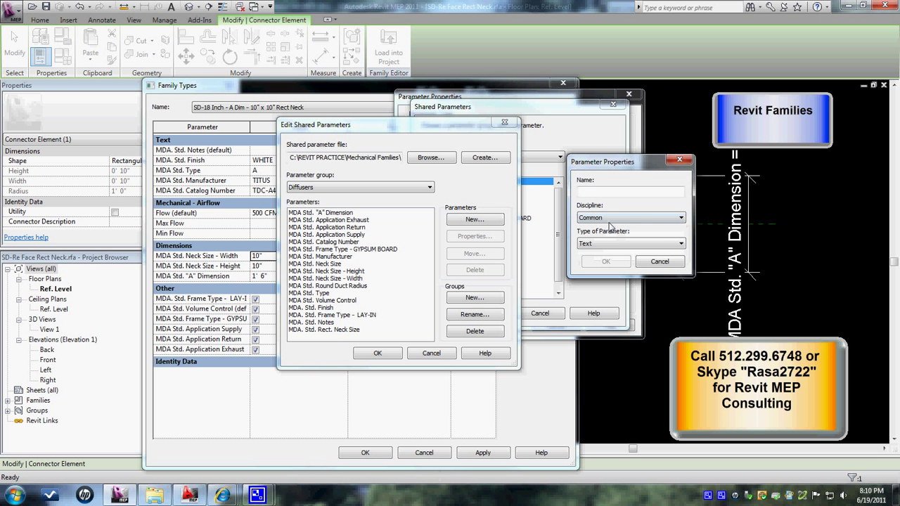
left_click(656, 243)
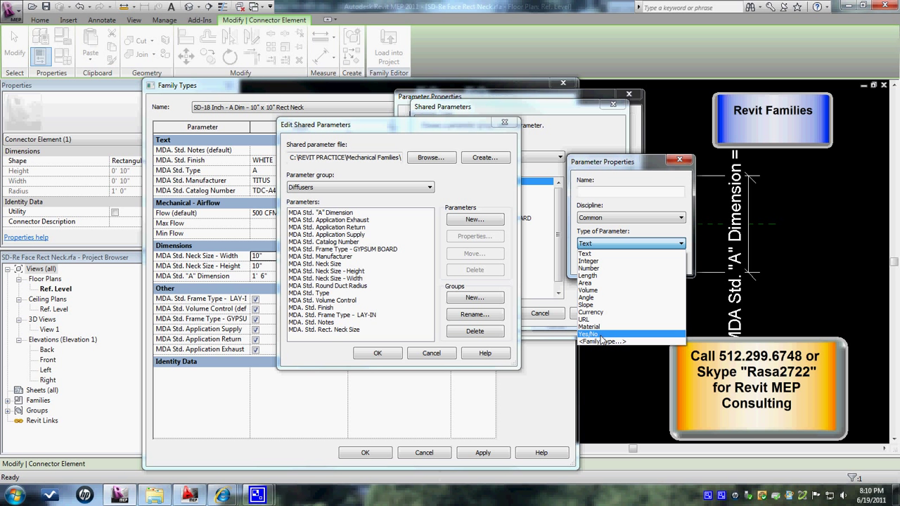
left_click(634, 198)
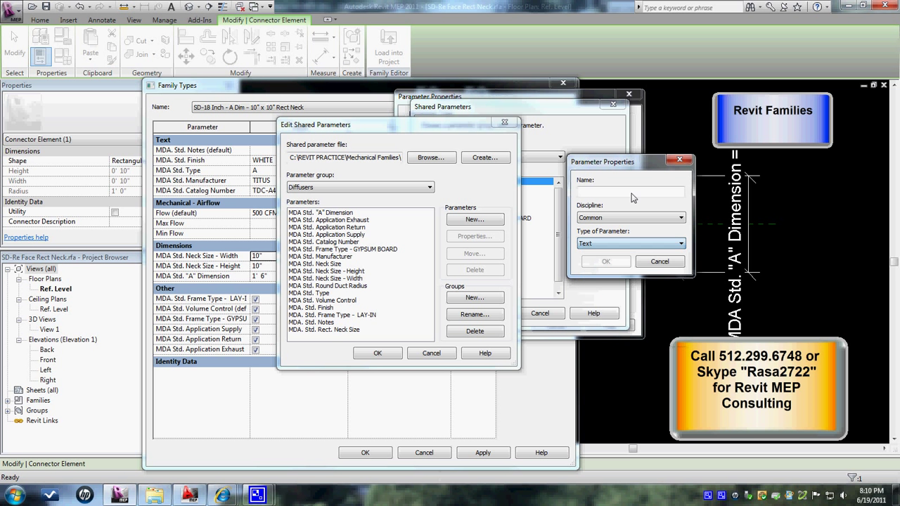
Cancel the new parameter and close the shared parameter dialogs, returning to Family Types.
left_click(656, 271)
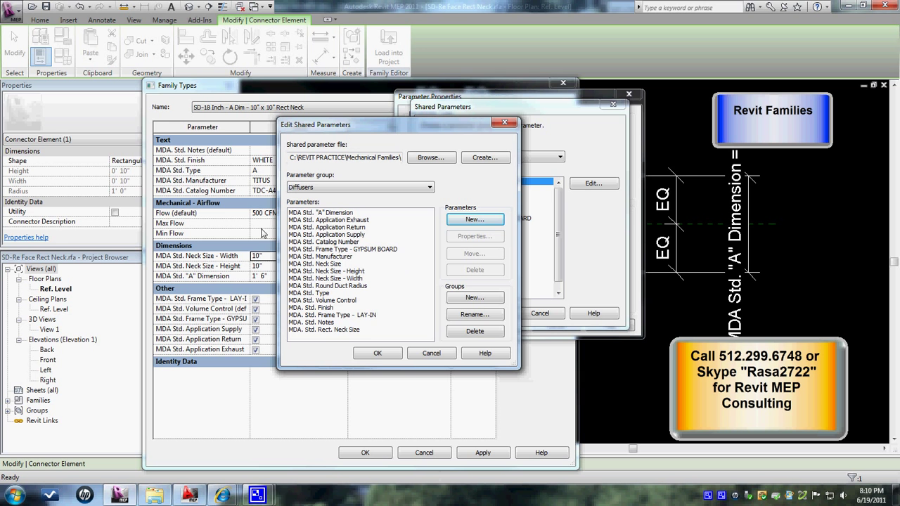
left_click(420, 355)
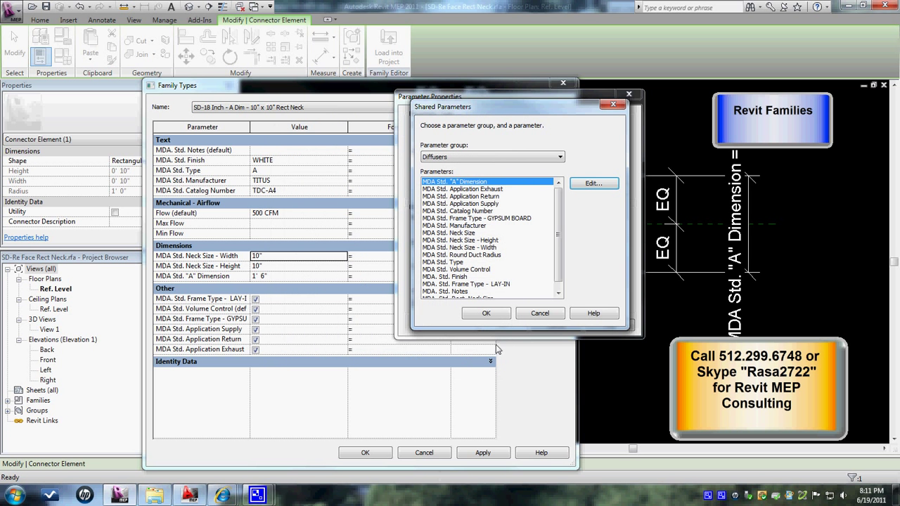
left_click(549, 316)
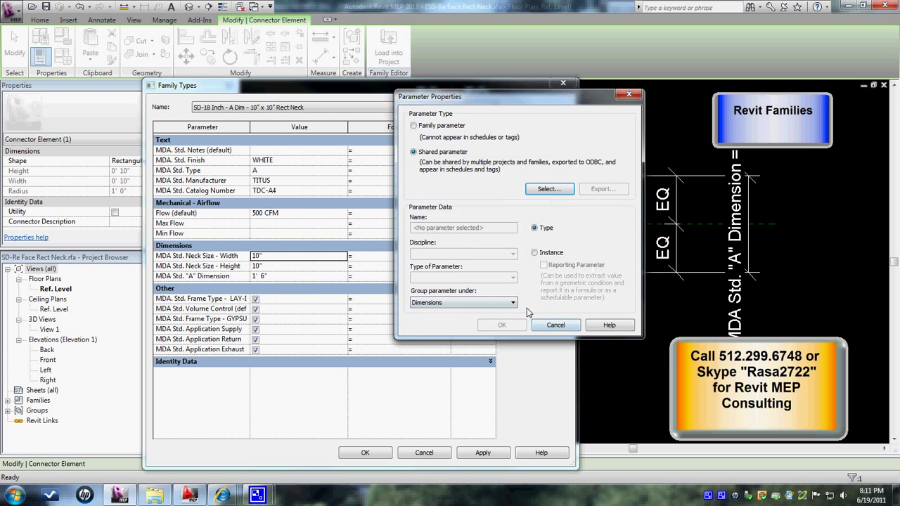
left_click(562, 326)
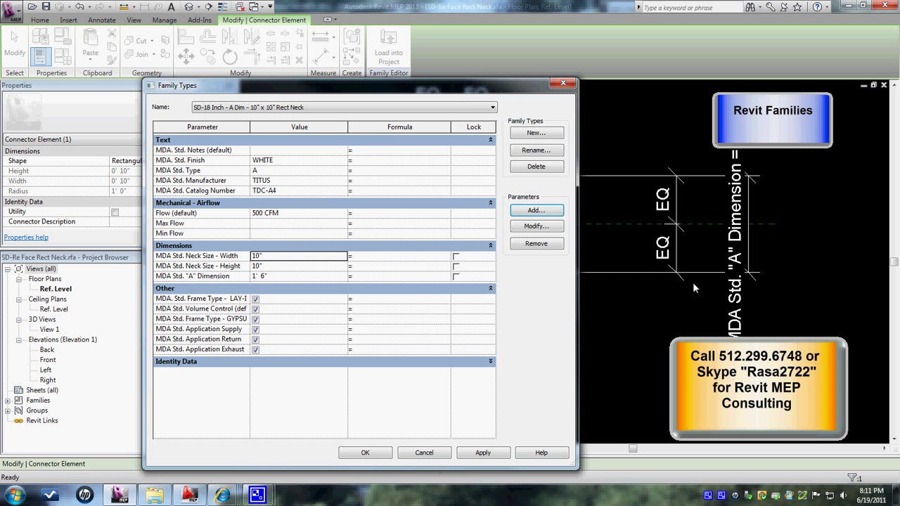
left_click(424, 453)
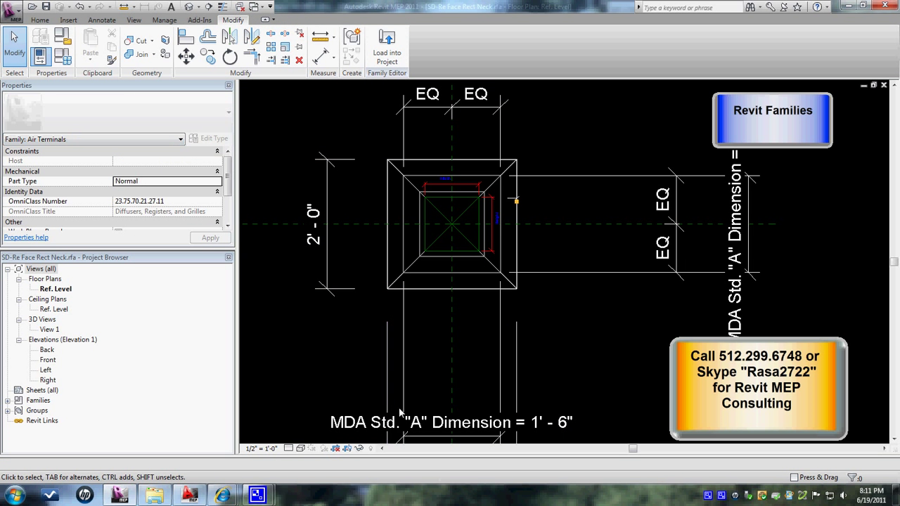
middle_click_drag(581, 376, 580, 321)
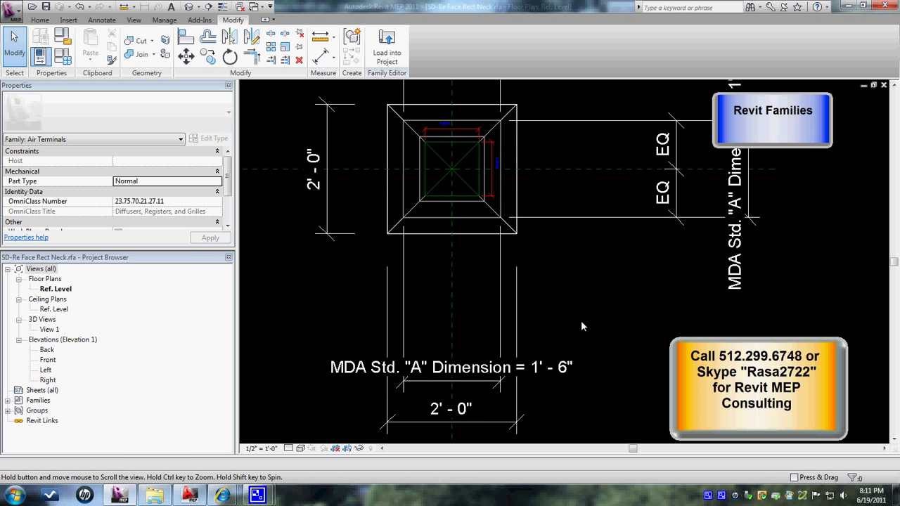
left_click(560, 368)
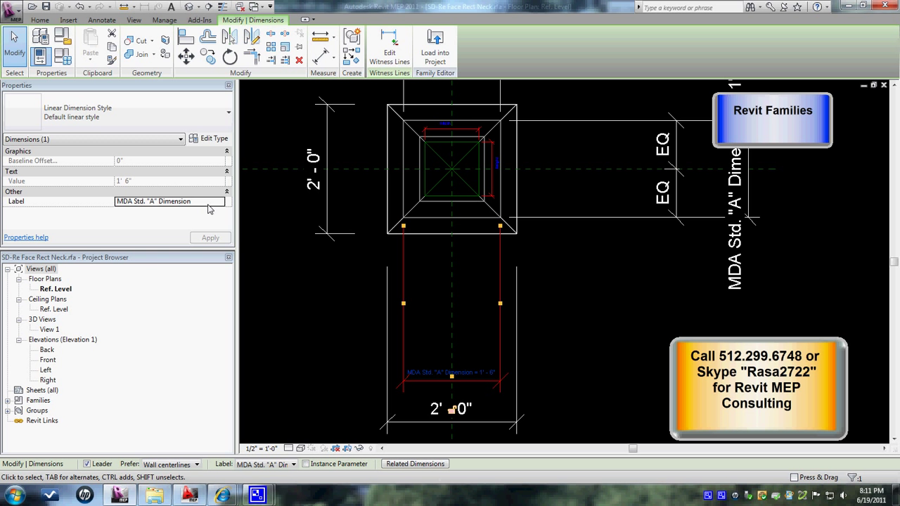
left_click(209, 202)
left_click(220, 202)
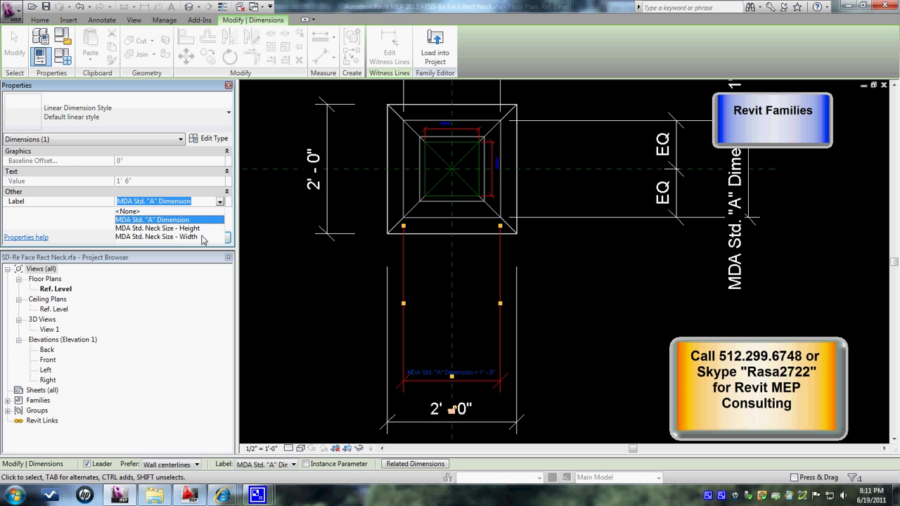
left_click(104, 73)
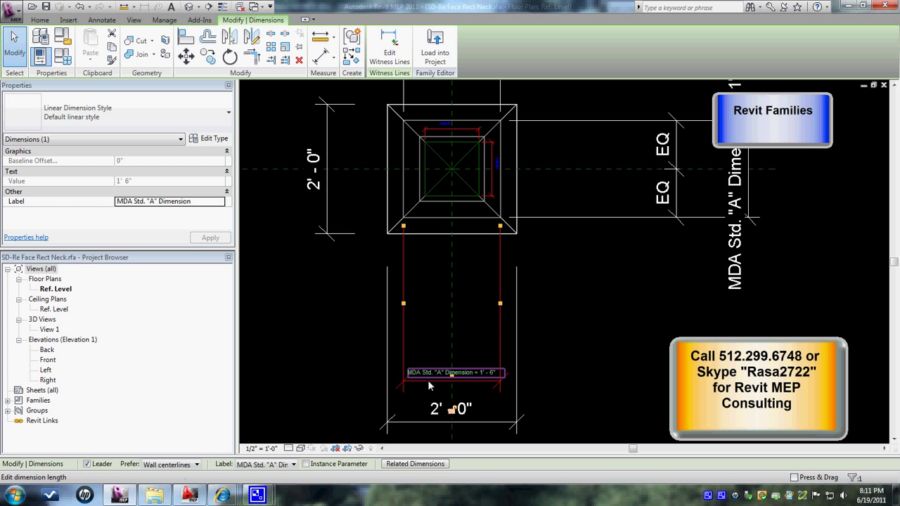
left_click(369, 379)
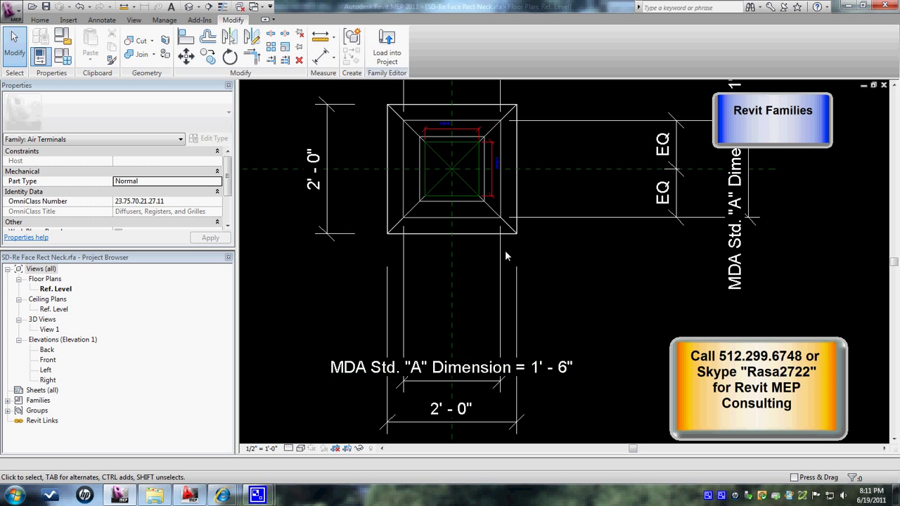
left_click(493, 396)
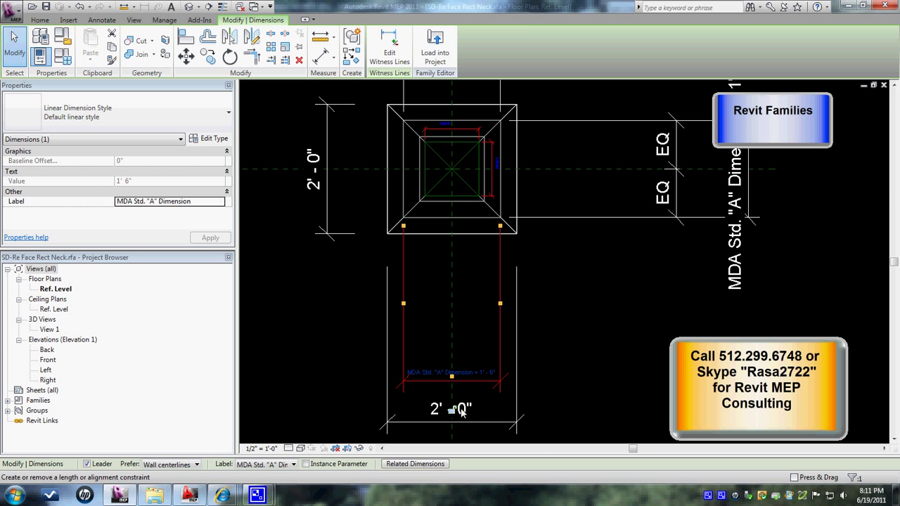
Deselect the dimension and cycle windows to the SD-Re Face Round Neck.rfa floor plan.
scroll(460, 415, "up", 2)
scroll(461, 412, "up", 5)
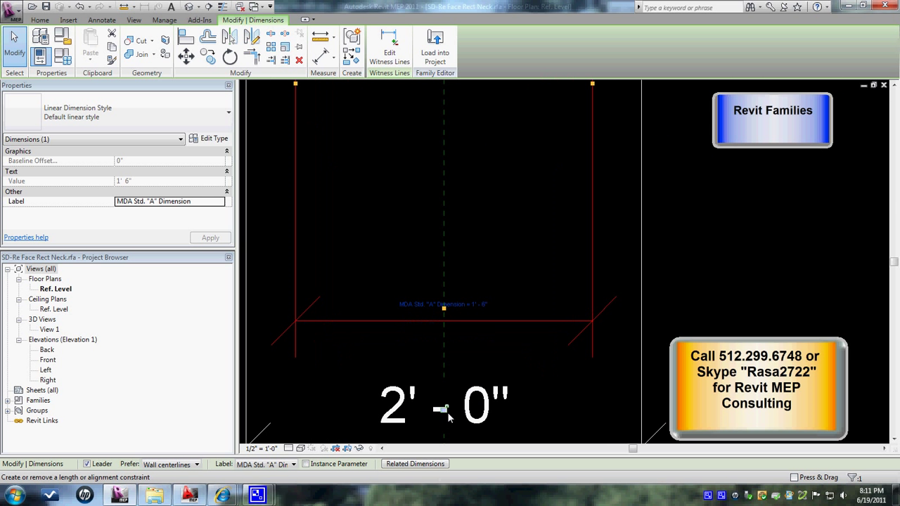
scroll(447, 411, "down", 5)
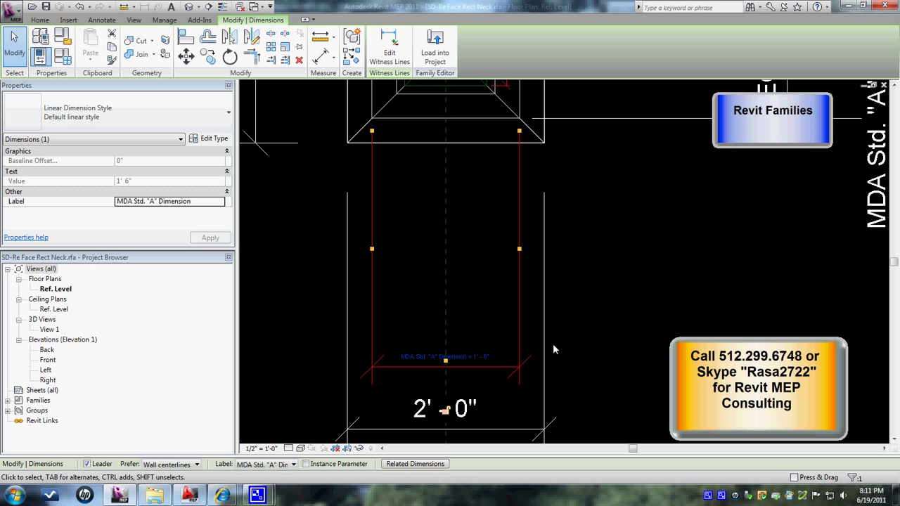
scroll(571, 334, "down", 2)
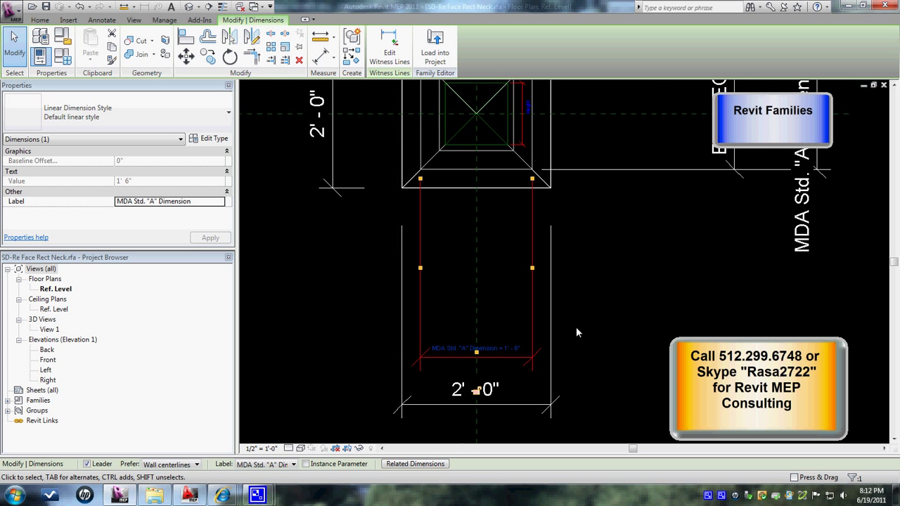
scroll(578, 326, "down", 3)
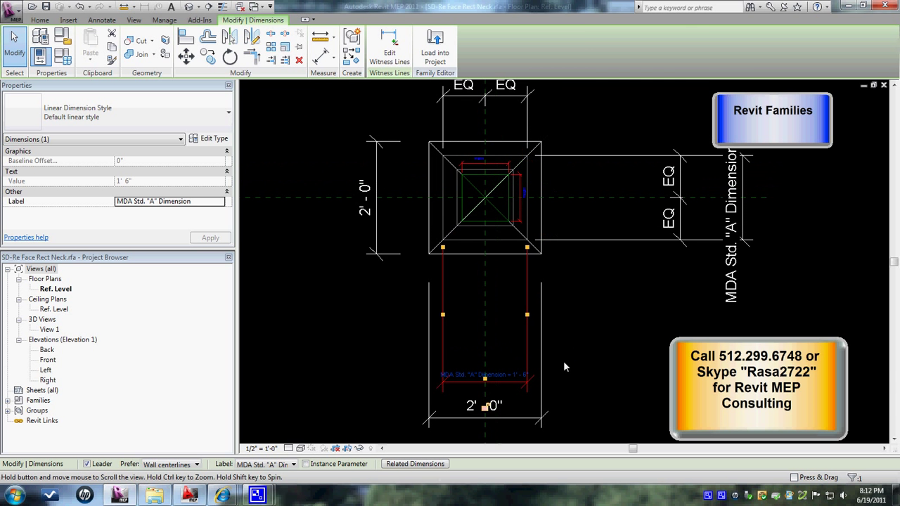
key("Escape")
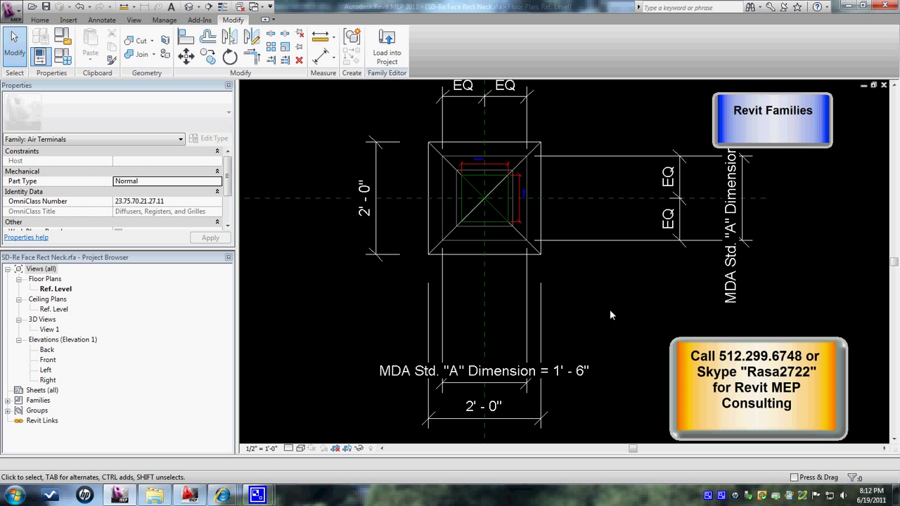
key("ctrl+Tab")
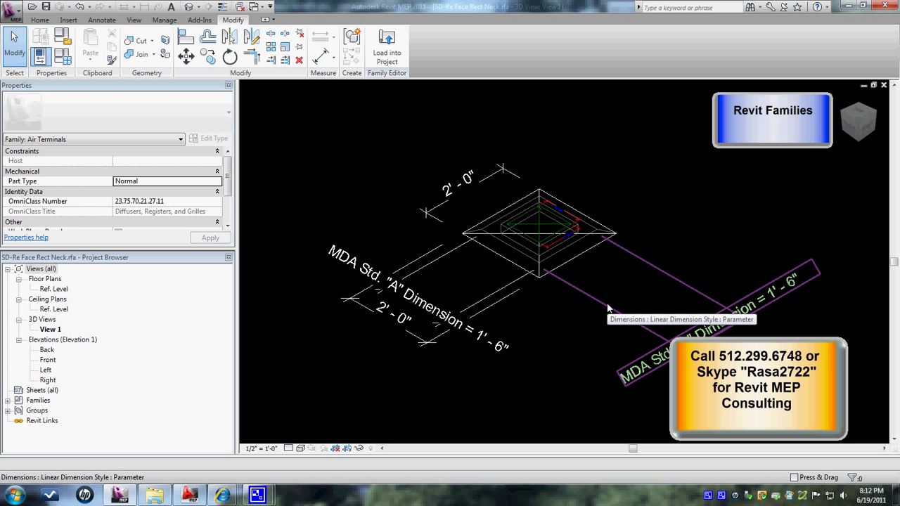
key("ctrl+Tab")
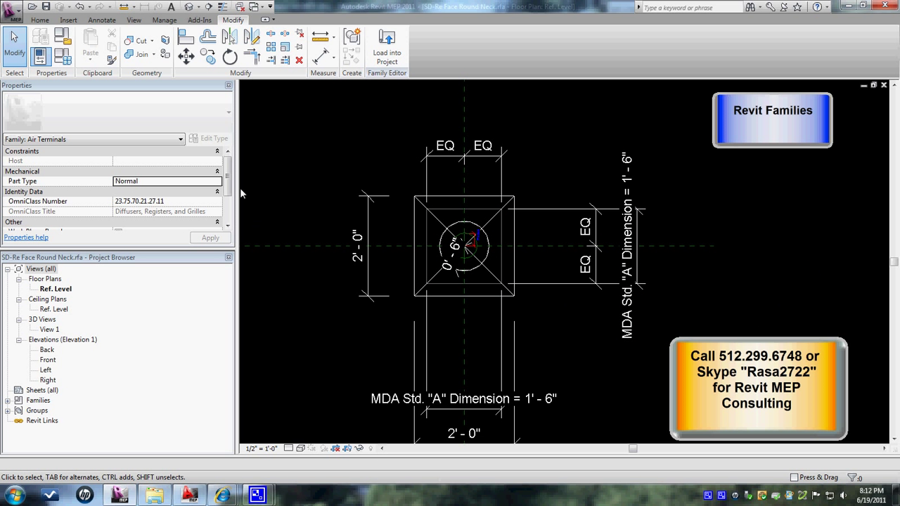
Review the Round Neck types (6") without creating one, then switch to MDA Std. Diffuser Tag.rfa.
left_click(64, 56)
left_click(484, 107)
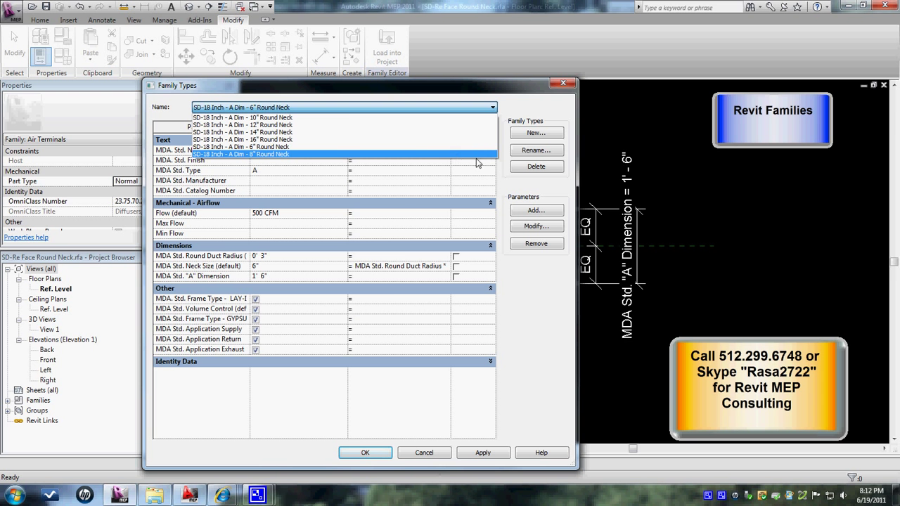
left_click(532, 136)
left_click(531, 136)
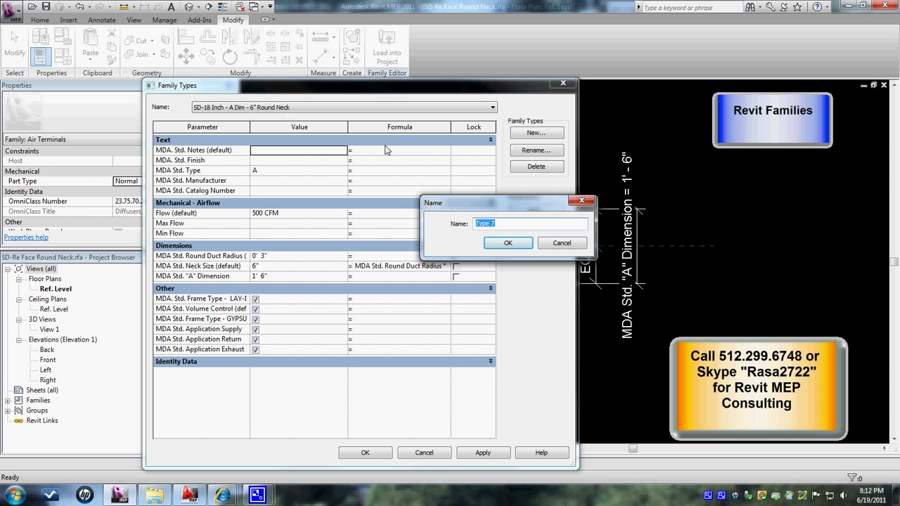
left_click(566, 246)
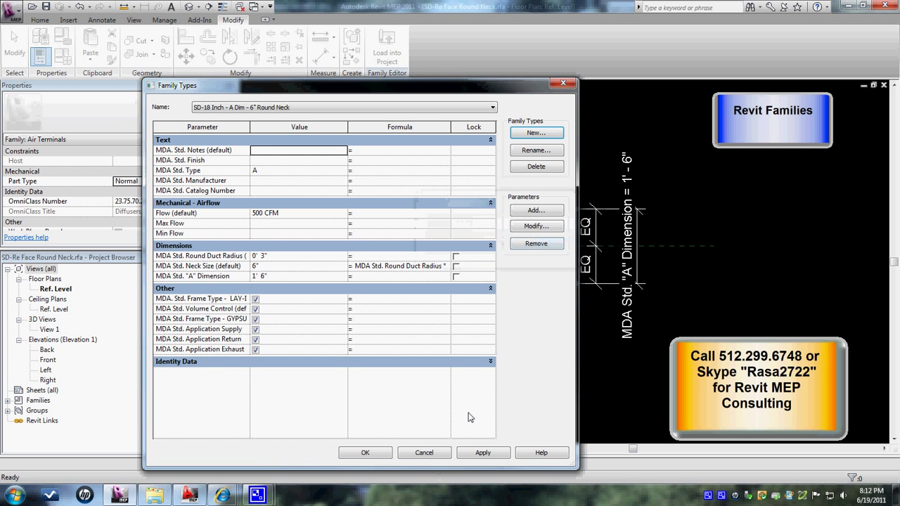
left_click(424, 452)
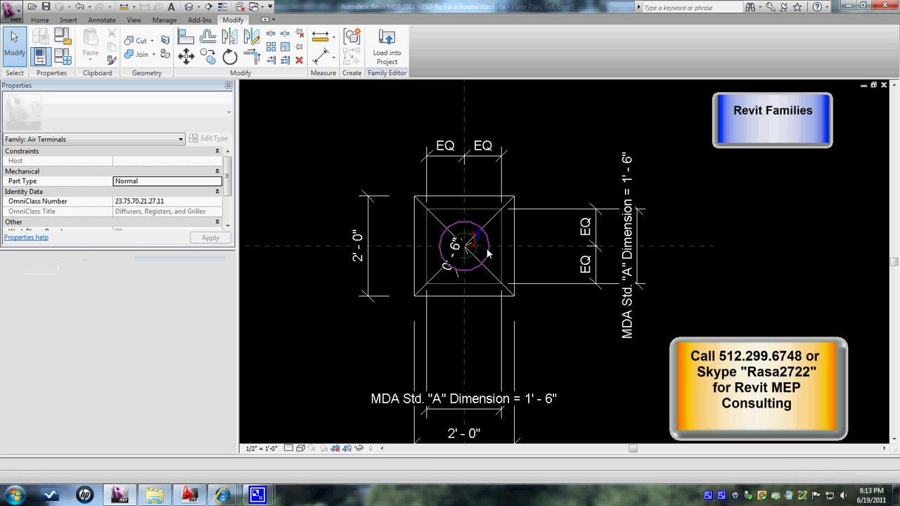
key("ctrl+Tab")
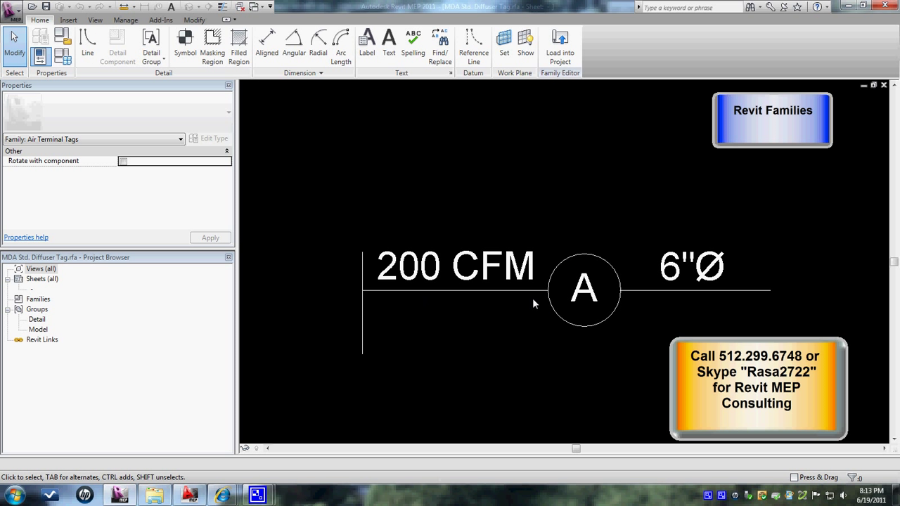
Select the A, 6"Ø and 200 CFM labels in turn, ending with 200 CFM selected.
left_click(587, 305)
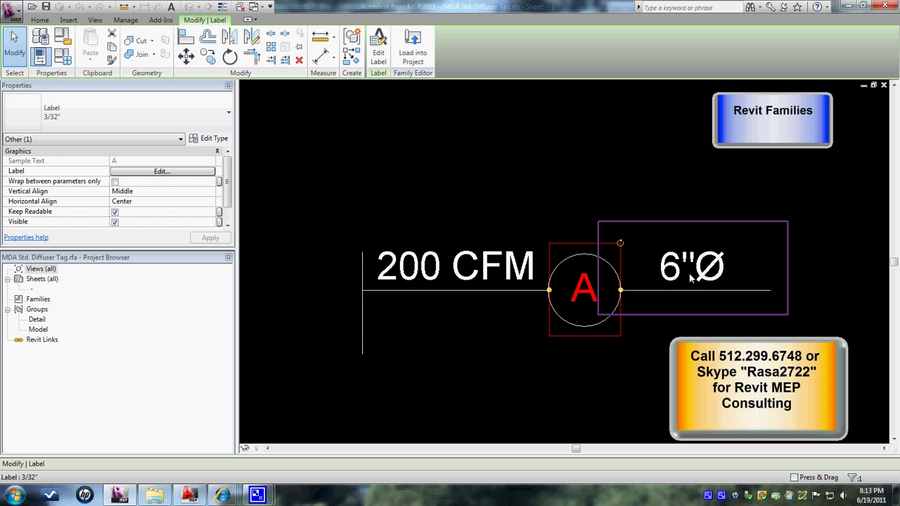
left_click(691, 278)
left_click(457, 277)
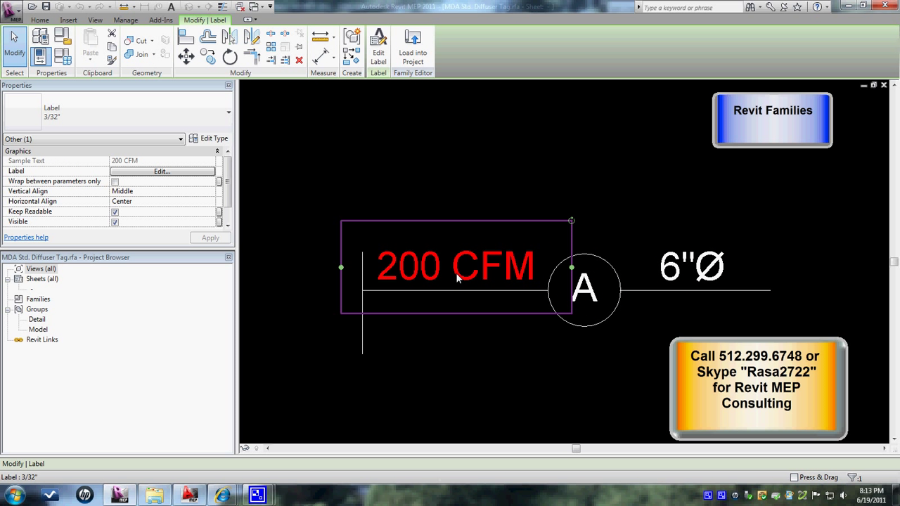
left_click(505, 348)
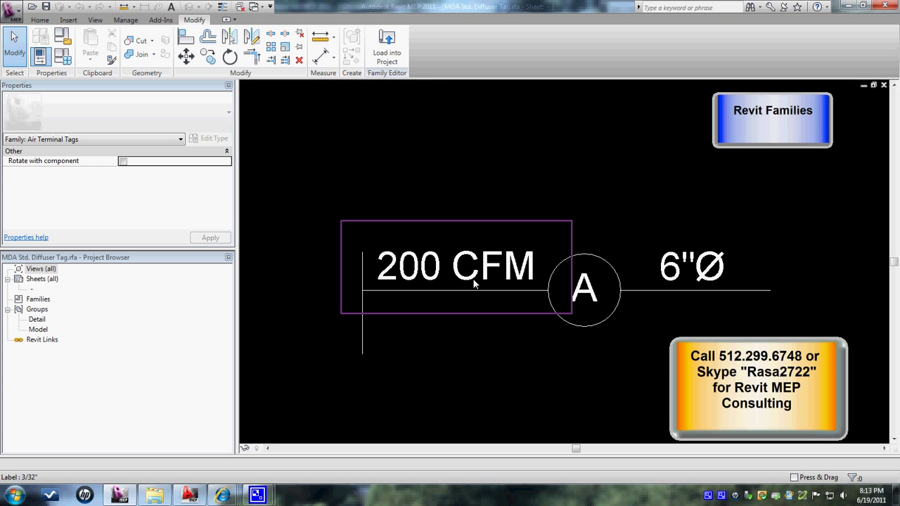
left_click(475, 295)
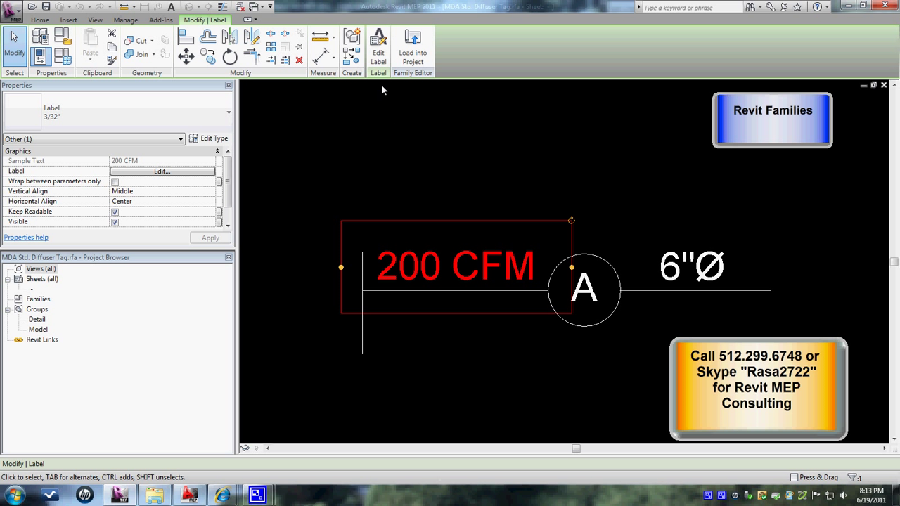
left_click(378, 48)
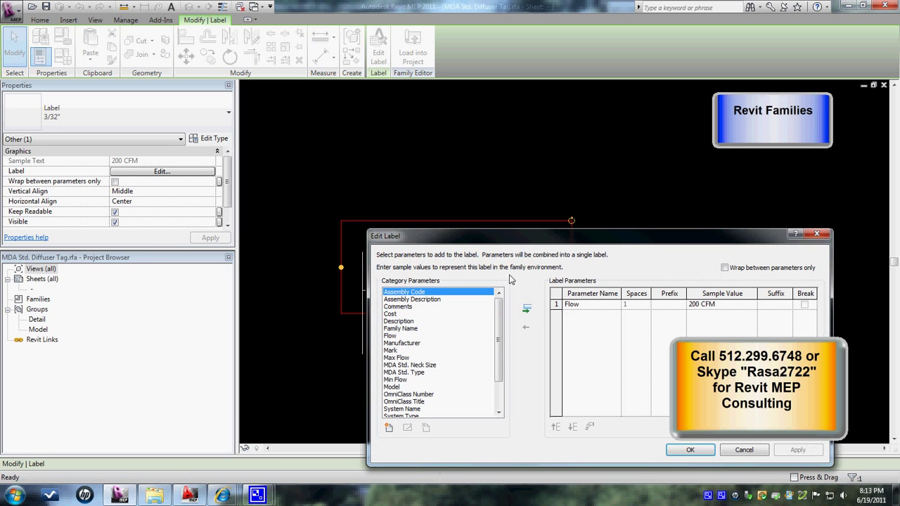
left_click_drag(436, 235, 279, 137)
left_click_drag(341, 243, 341, 211)
left_click(246, 194)
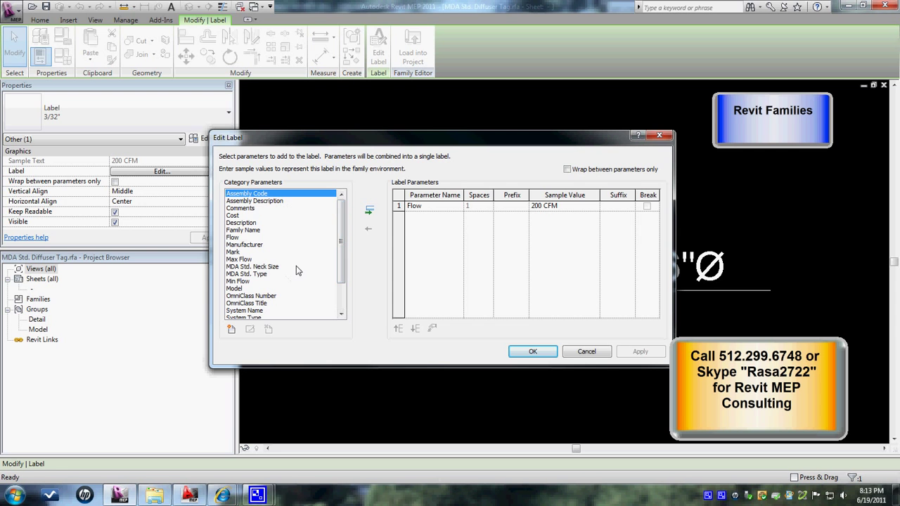
left_click_drag(401, 141, 451, 323)
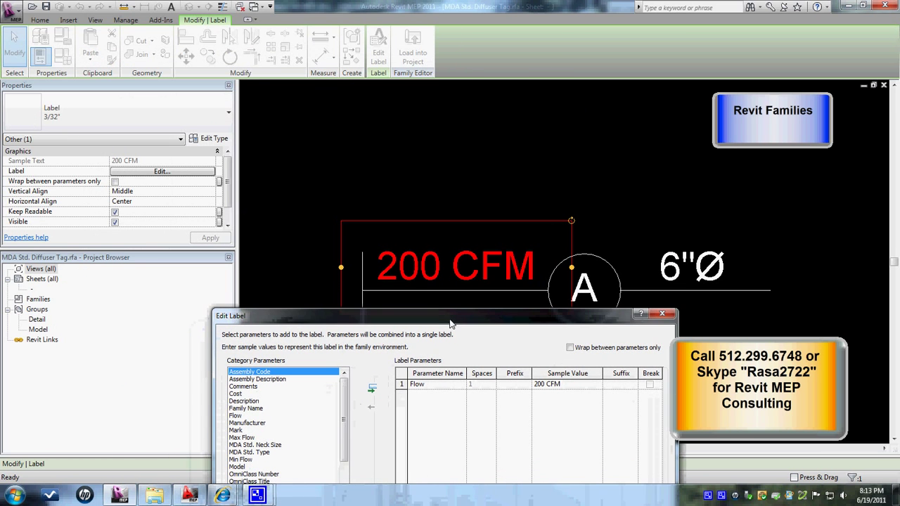
left_click(416, 387)
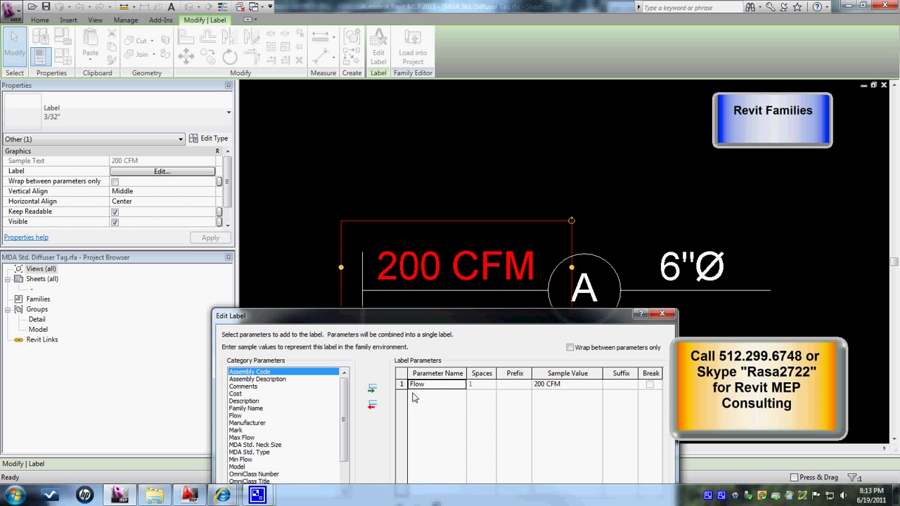
left_click(373, 407)
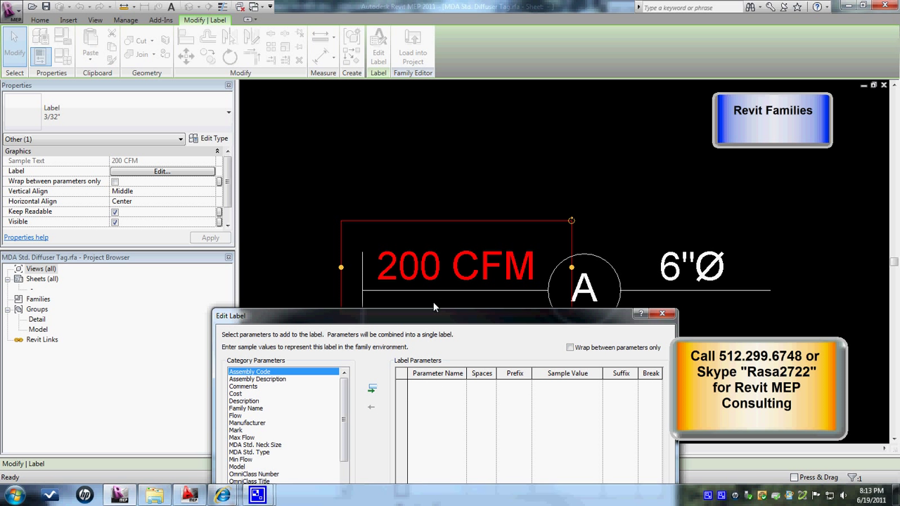
left_click_drag(431, 316, 233, 90)
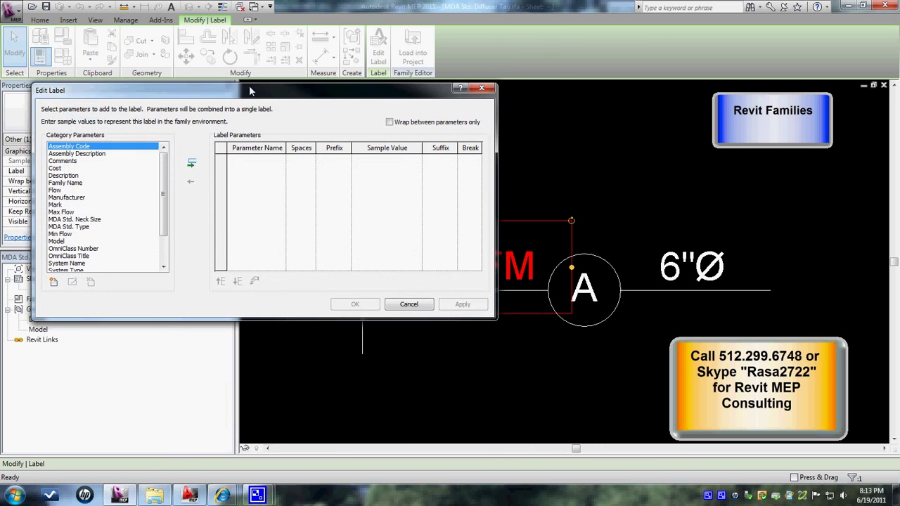
left_click(405, 305)
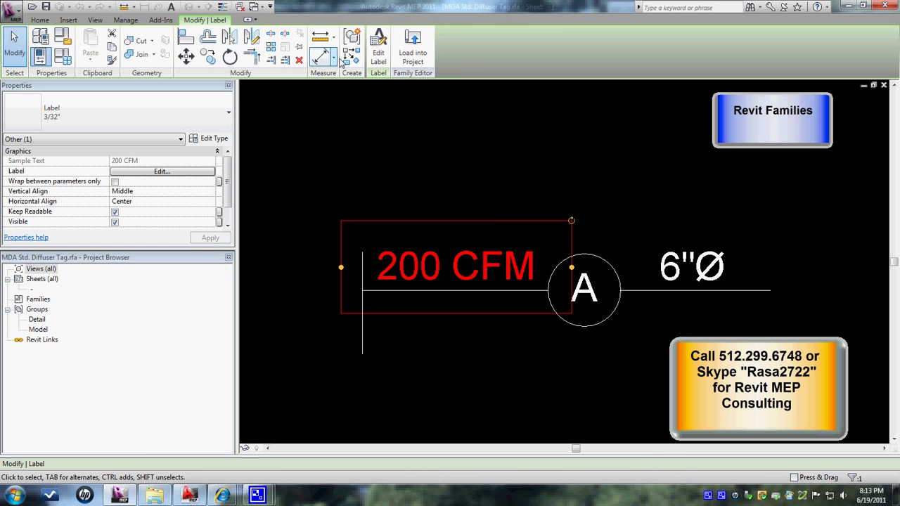
left_click(378, 51)
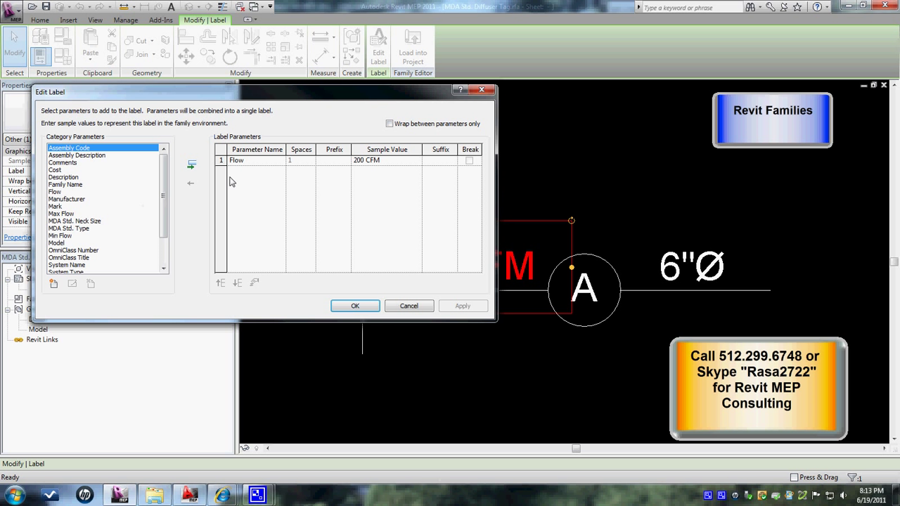
left_click(246, 160)
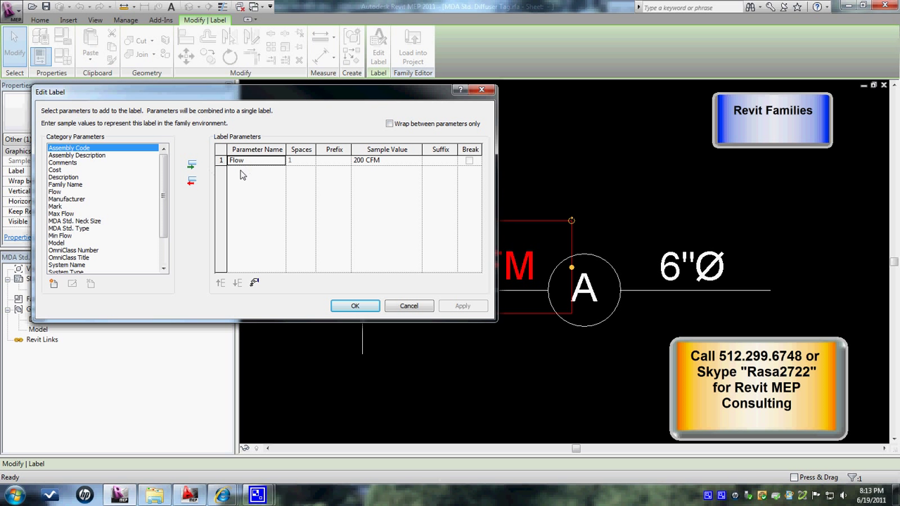
left_click(191, 183)
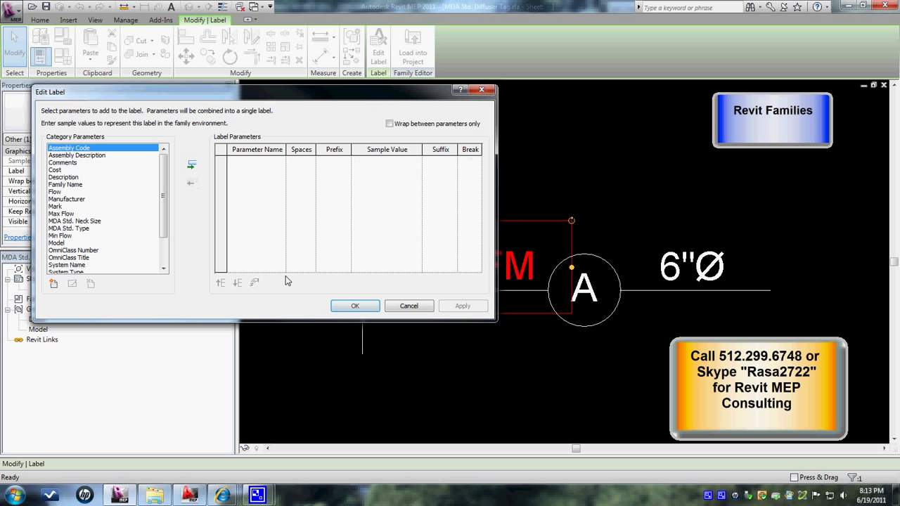
left_click(408, 306)
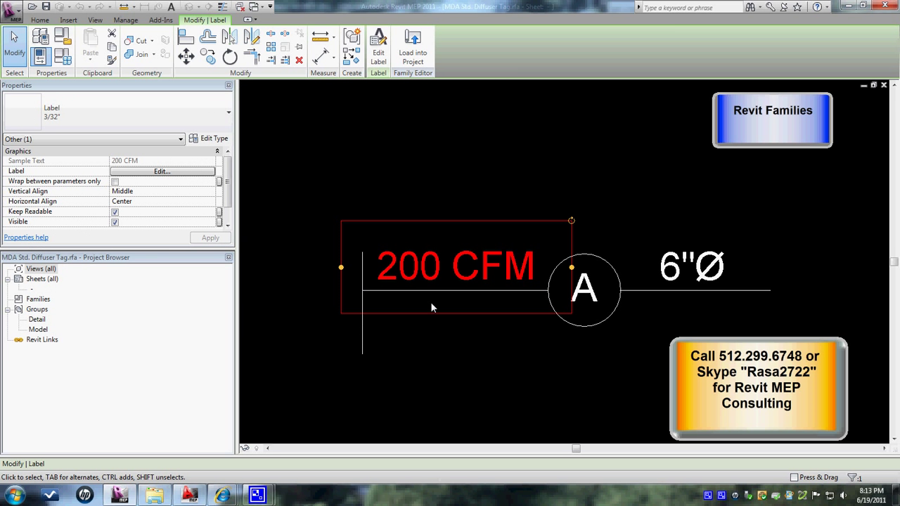
Reopen the 200 CFM label's settings and close them unchanged.
left_click(378, 49)
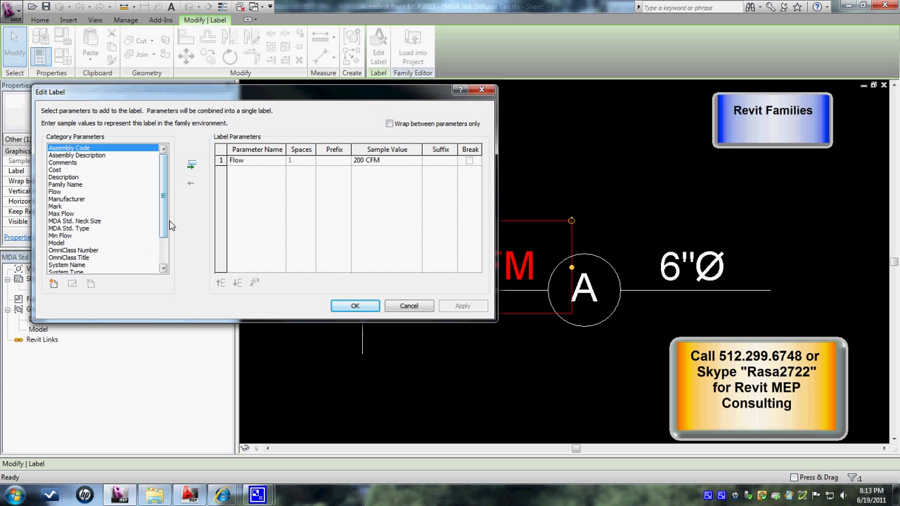
scroll(161, 218, "down", 1)
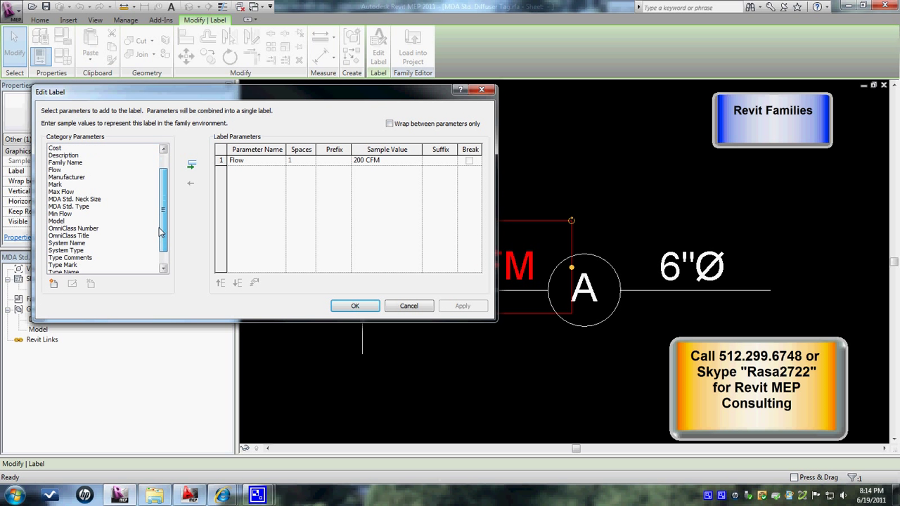
left_click(409, 306)
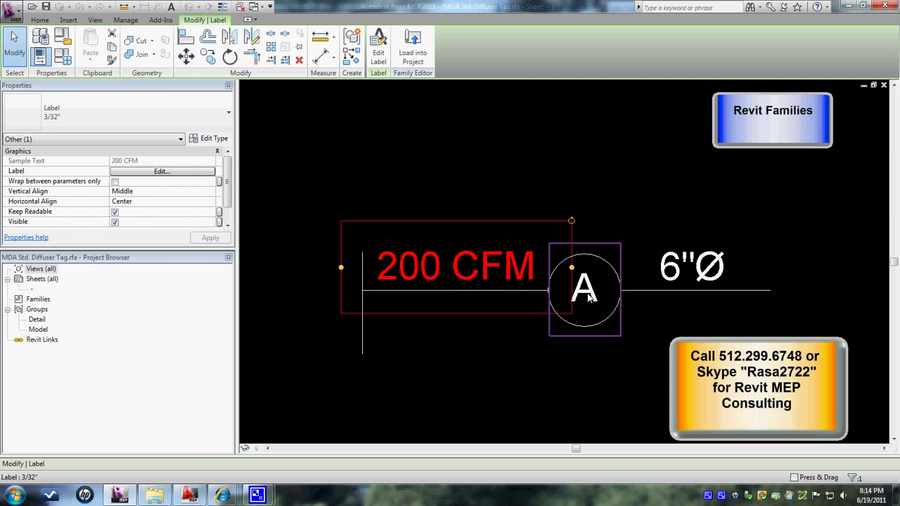
Open the A label's parameters, browse the shared Diffusers parameters, and cancel without adding one.
left_click(378, 53)
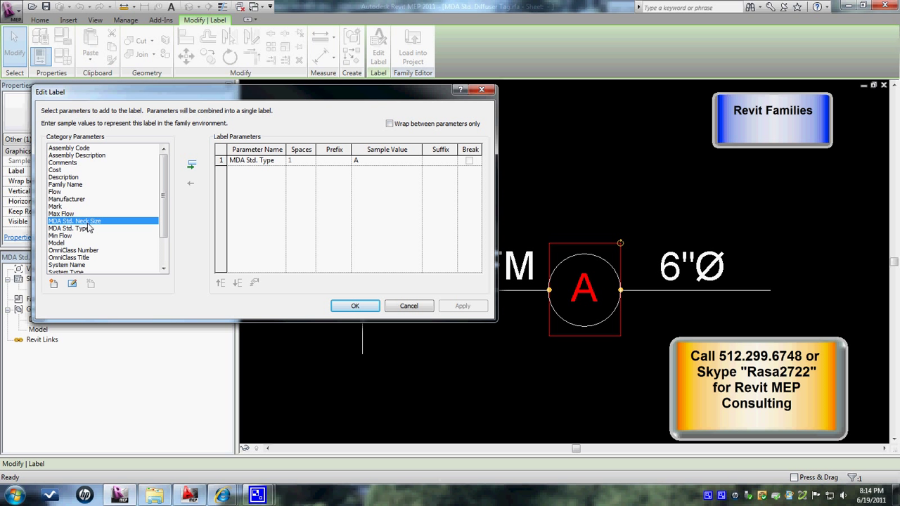
scroll(157, 232, "down", 1)
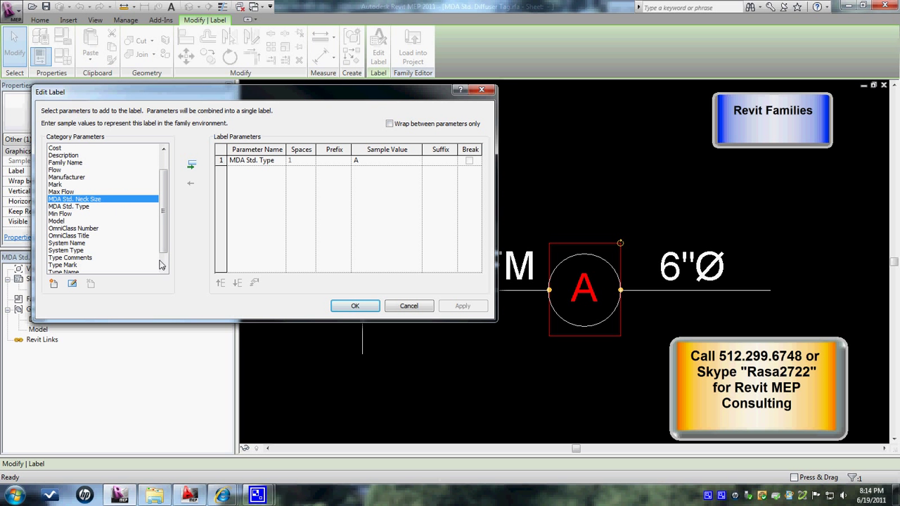
left_click(53, 283)
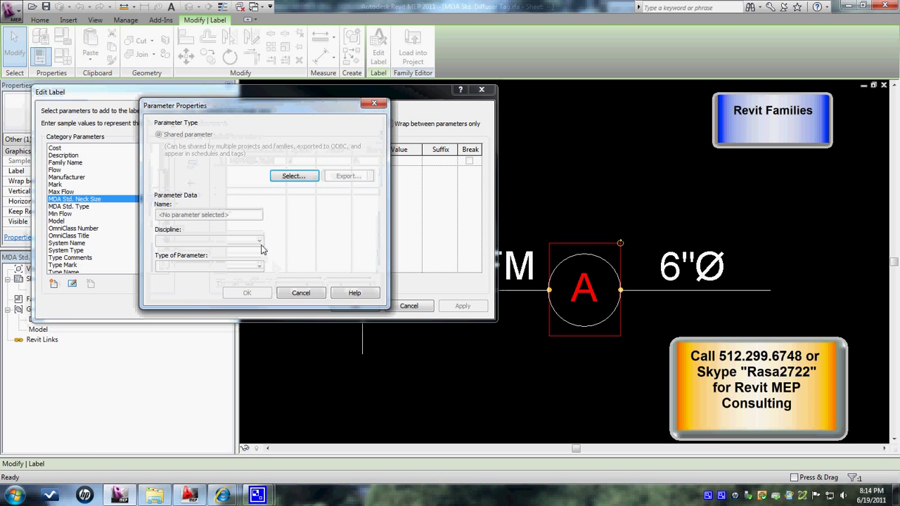
left_click(290, 176)
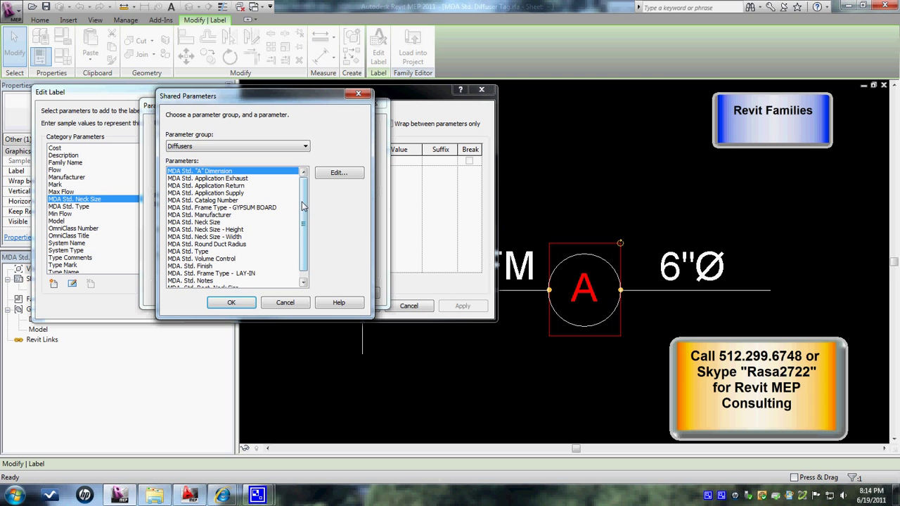
scroll(305, 208, "down", 1)
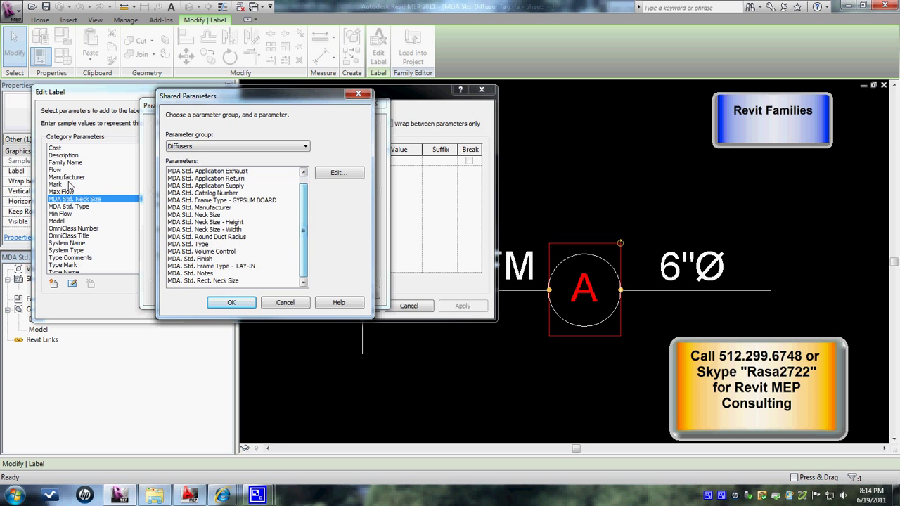
left_click(281, 304)
left_click(303, 297)
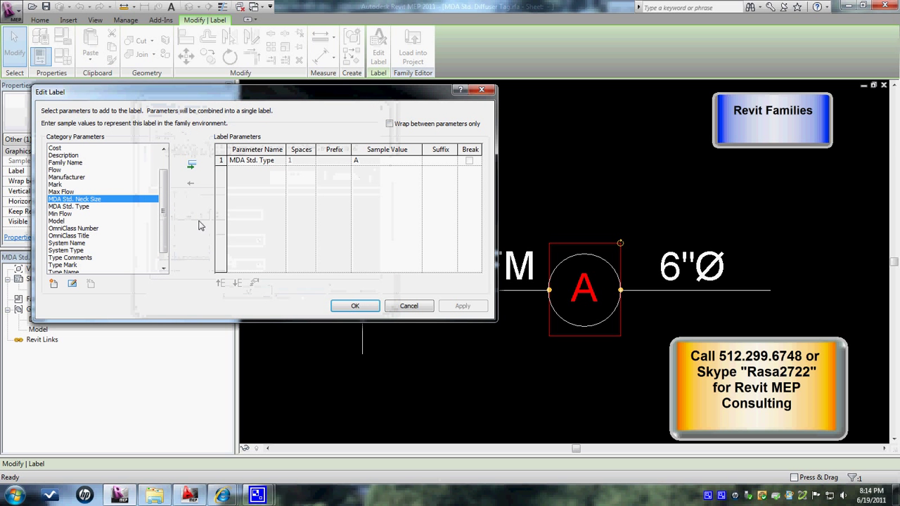
left_click(411, 307)
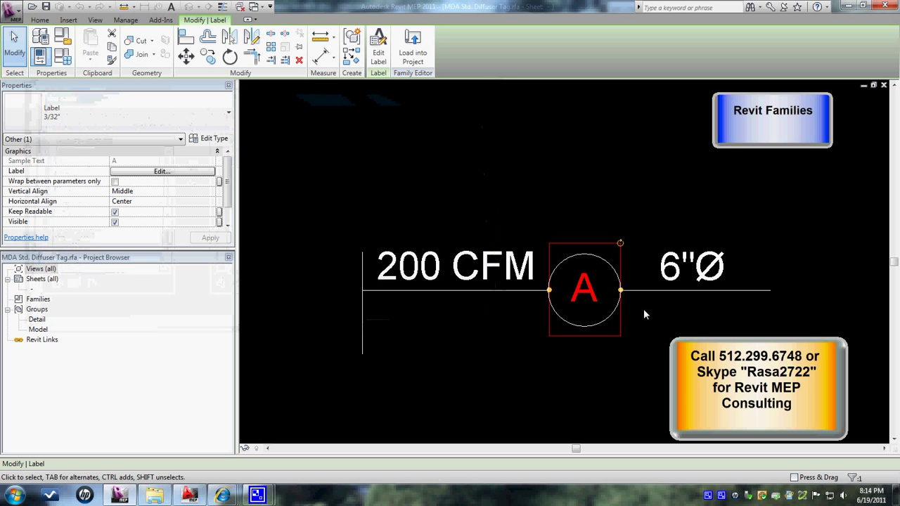
left_click(659, 291)
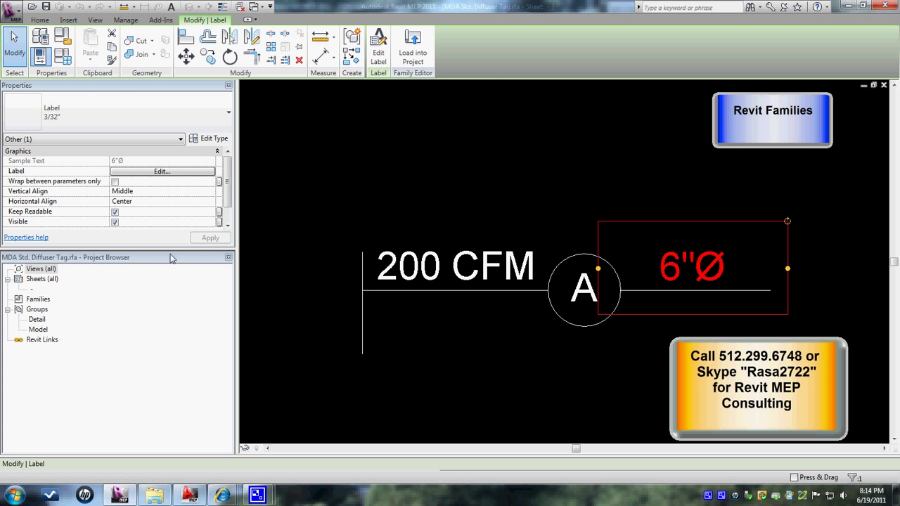
left_click(209, 140)
left_click(205, 339)
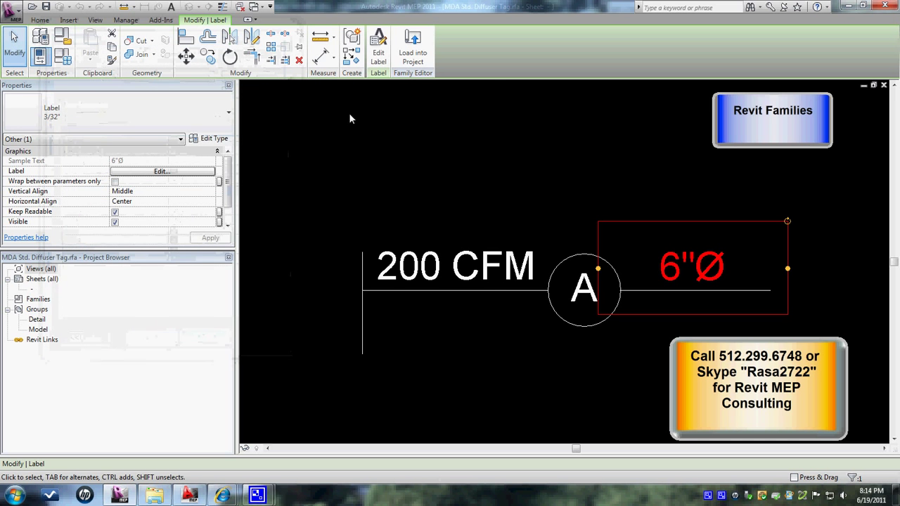
left_click(378, 54)
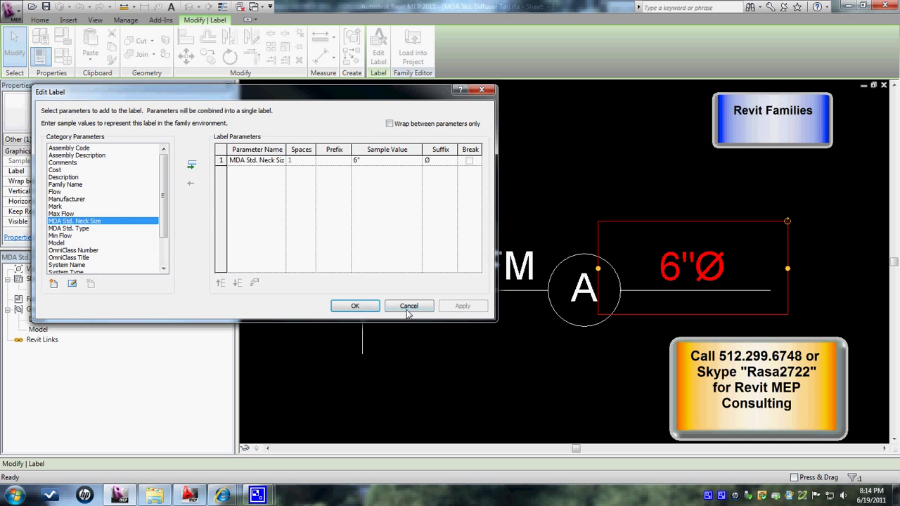
left_click(163, 244)
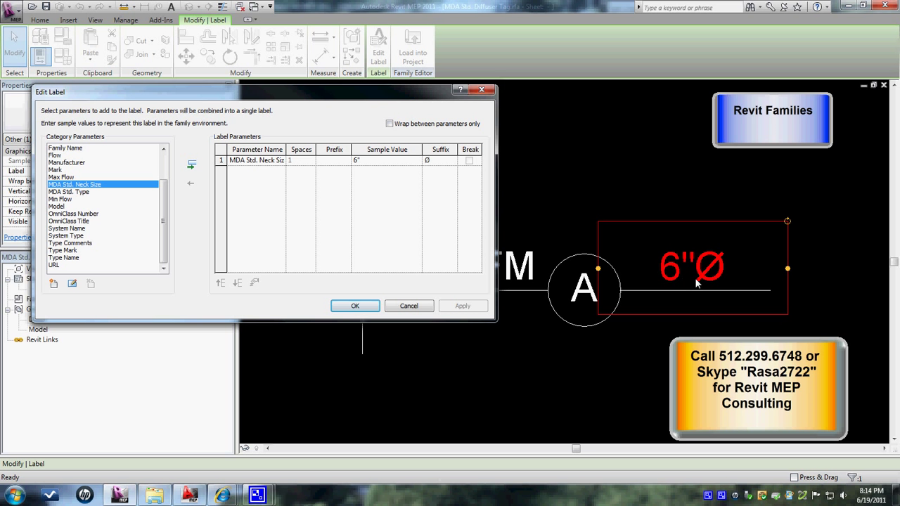
left_click(405, 307)
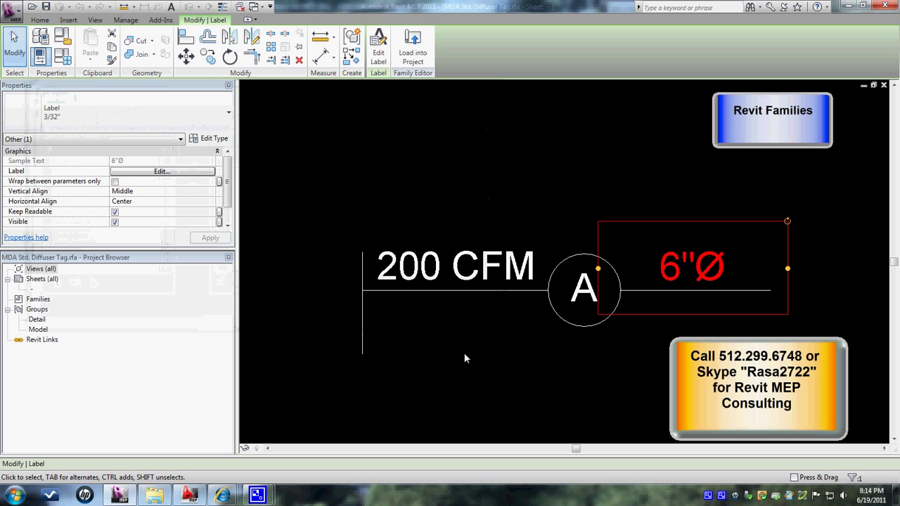
left_click(520, 365)
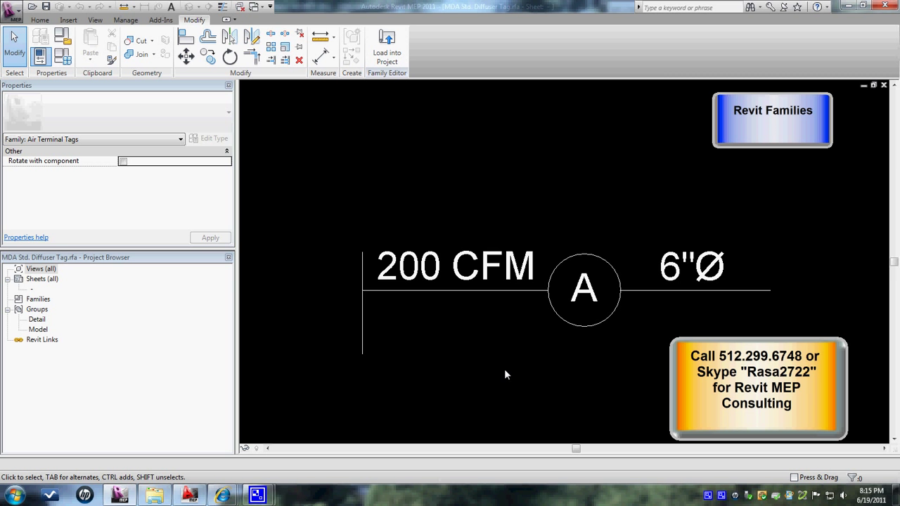
Switch to MDA Std.Diffuser Rect.Tag.rfa and review the 12"x12" label's width and height parameters unchanged.
key("ctrl+Tab")
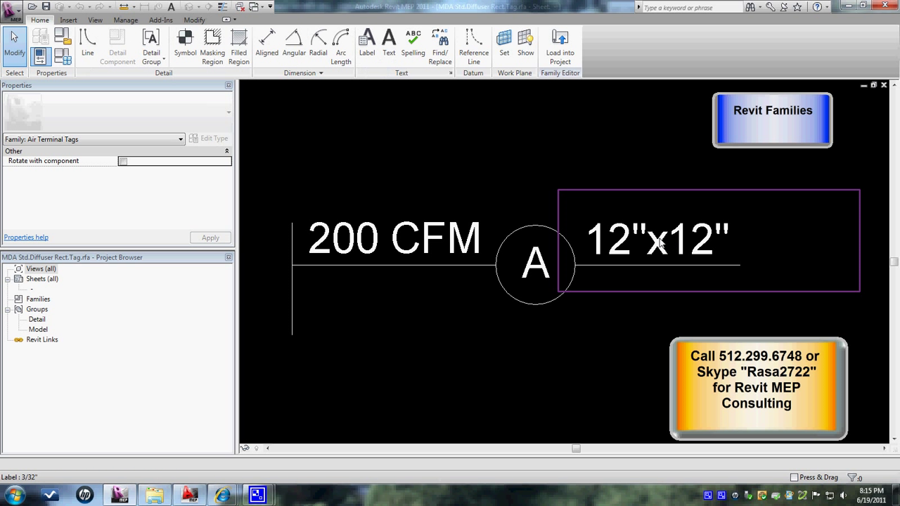
left_click(672, 245)
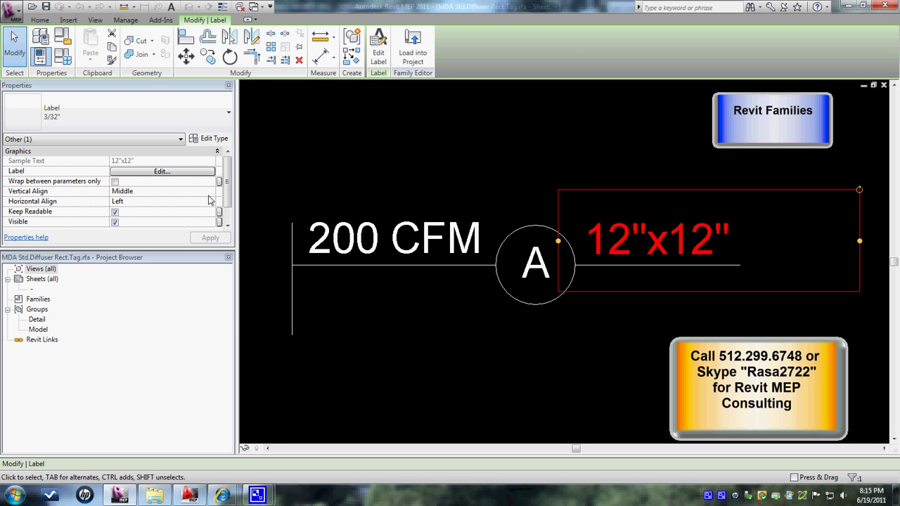
left_click(379, 48)
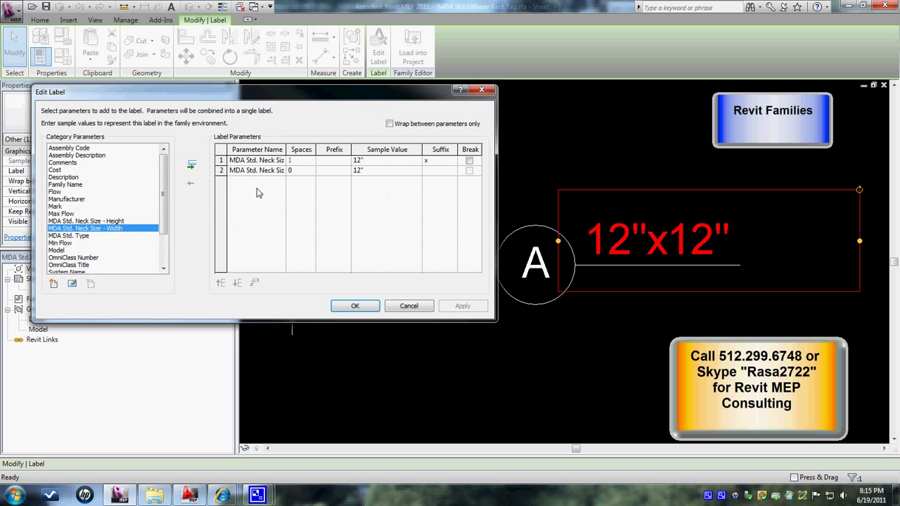
left_click_drag(286, 150, 335, 161)
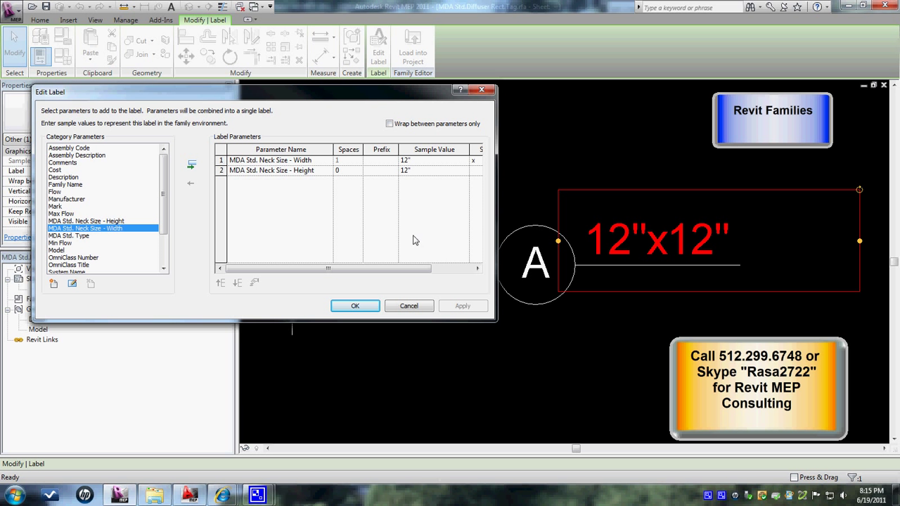
left_click_drag(405, 270, 434, 262)
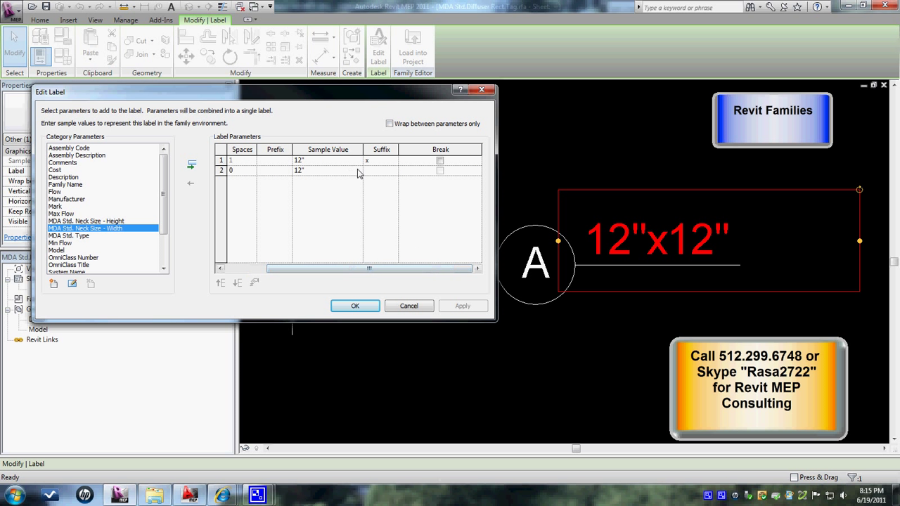
left_click(383, 163)
left_click_drag(365, 269, 292, 273)
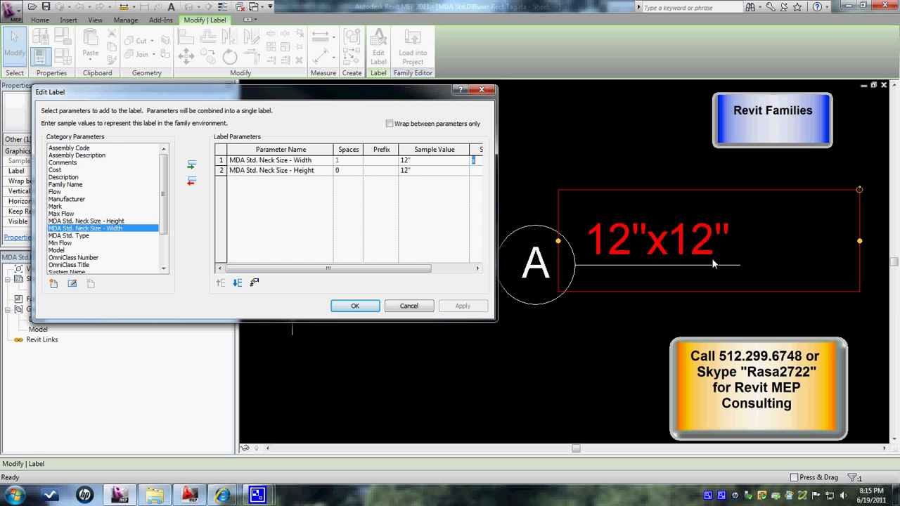
left_click(406, 310)
left_click(552, 344)
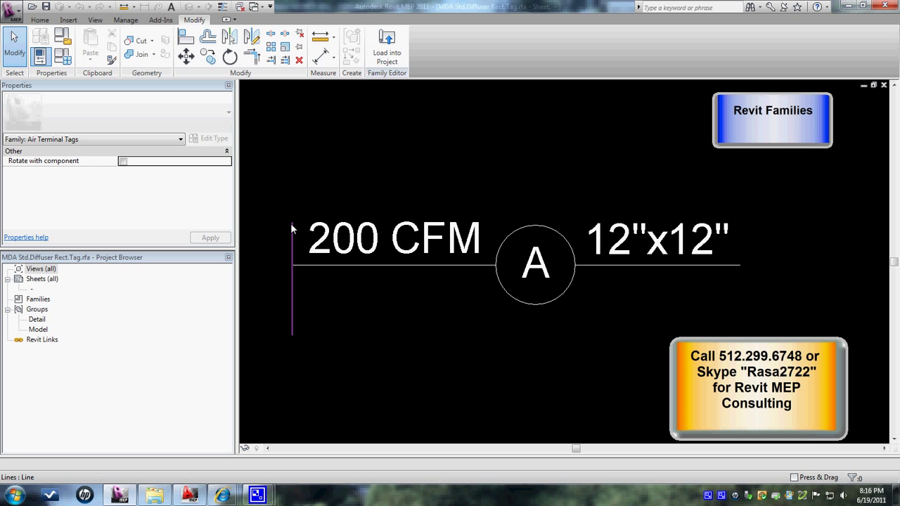
left_click(293, 321)
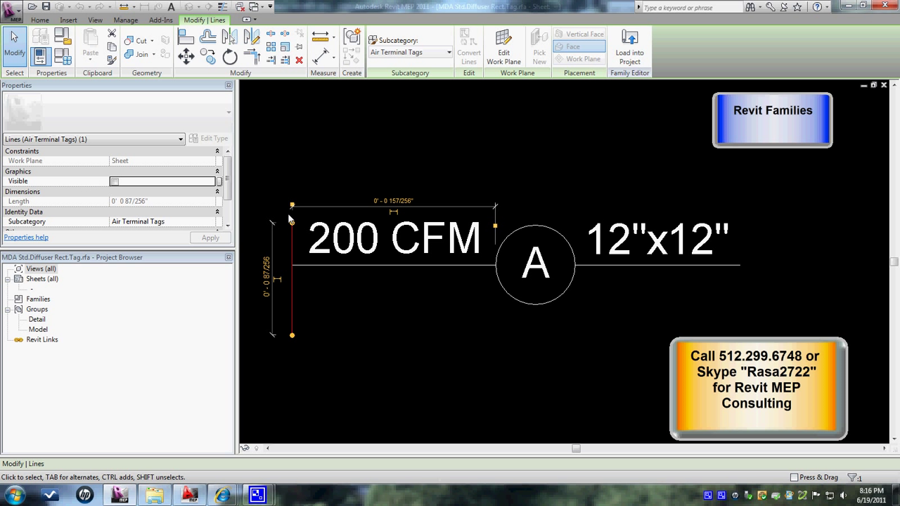
left_click(304, 305)
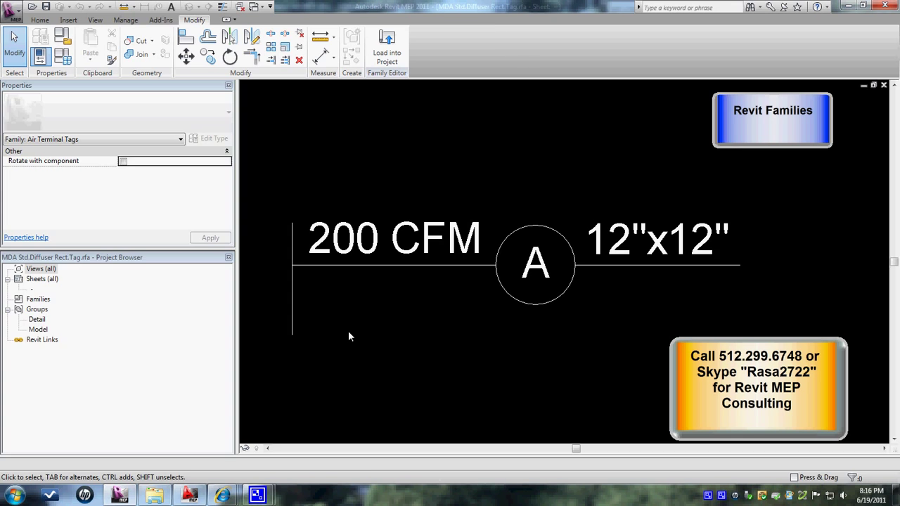
Switch to the Testing Diffusers.rvt 1 - Mech plan and select the 500 CFM diffuser tag up close.
key("ctrl+Tab")
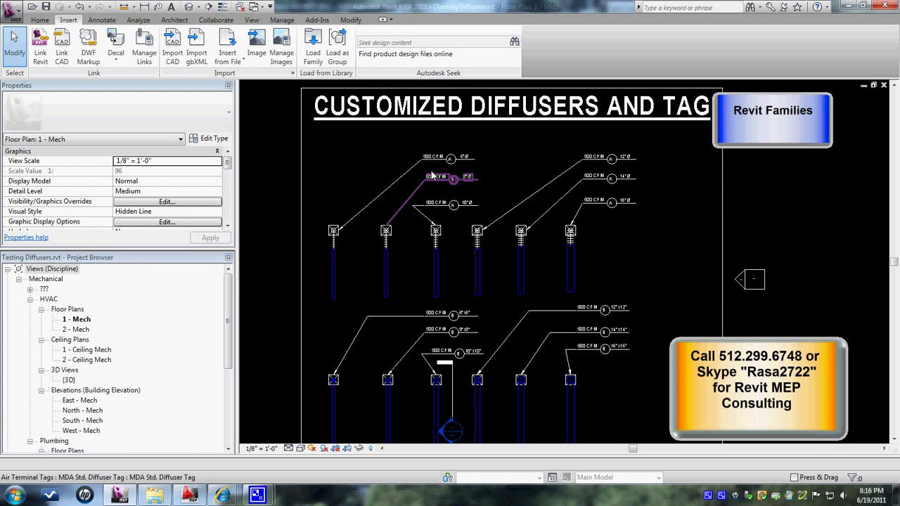
scroll(430, 173, "up", 5)
scroll(431, 173, "up", 5)
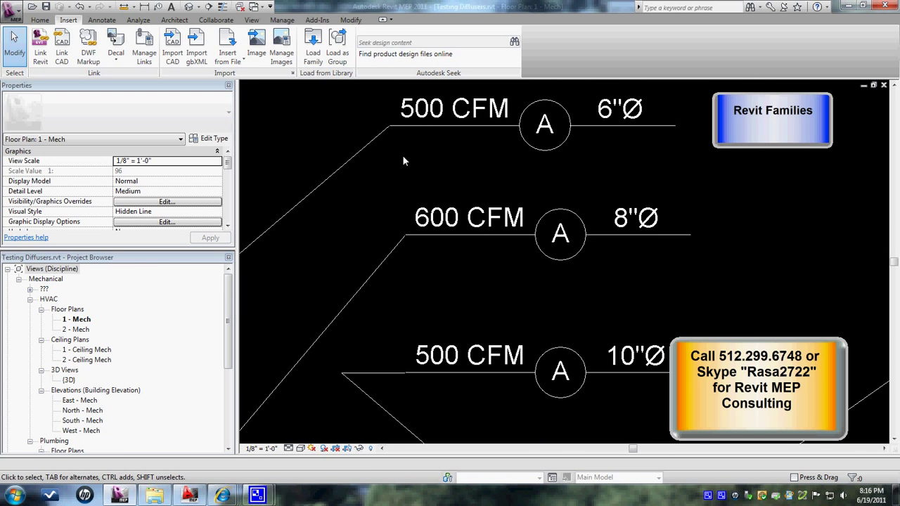
left_click(445, 257)
scroll(454, 265, "up", 1)
scroll(454, 265, "up", 3)
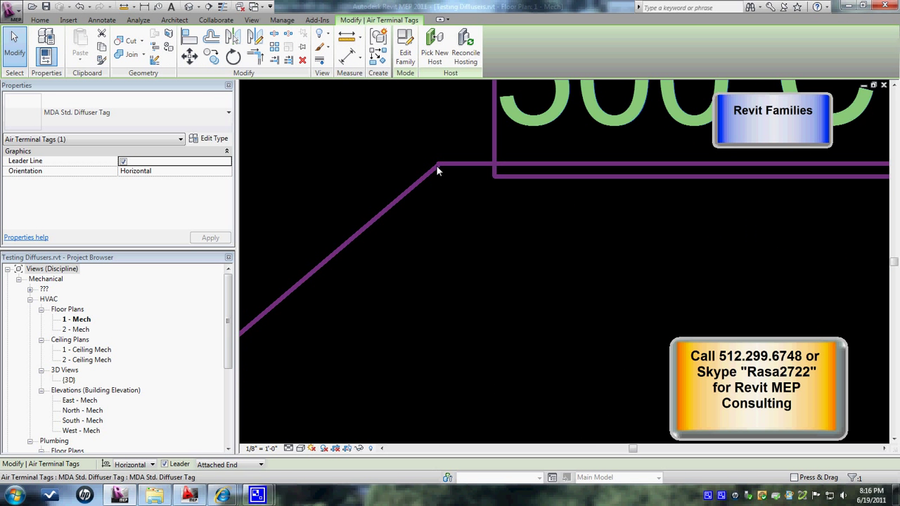
Deselect the 500 CFM tag and zoom out to view the 6"Ø through 16"Ø tag rows.
scroll(462, 232, "down", 2)
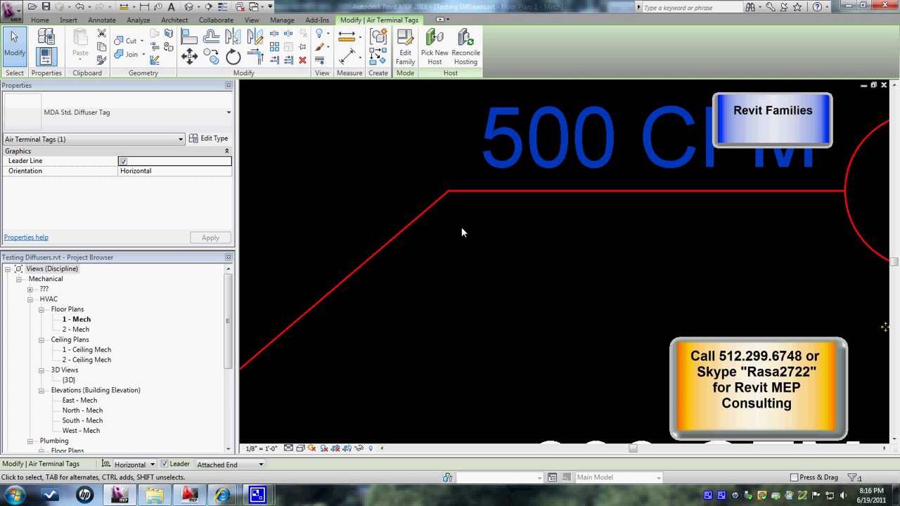
scroll(451, 234, "down", 3)
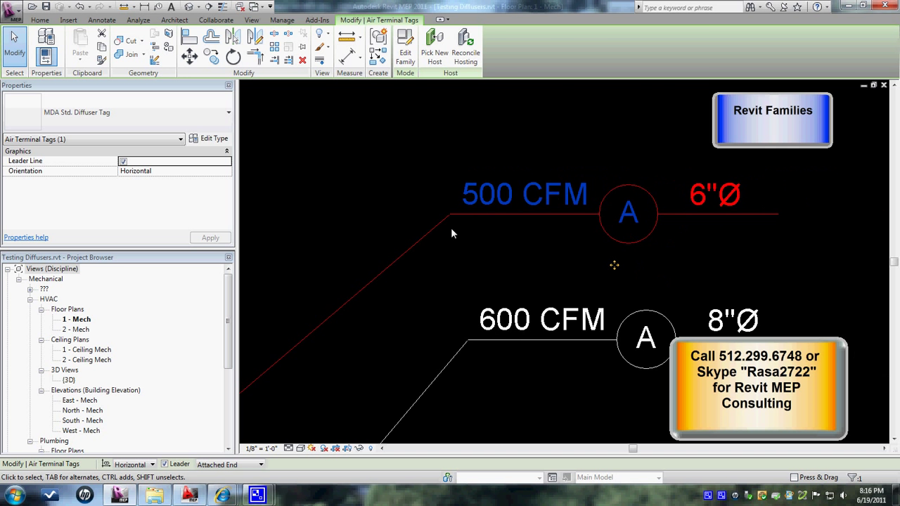
scroll(452, 233, "down", 1)
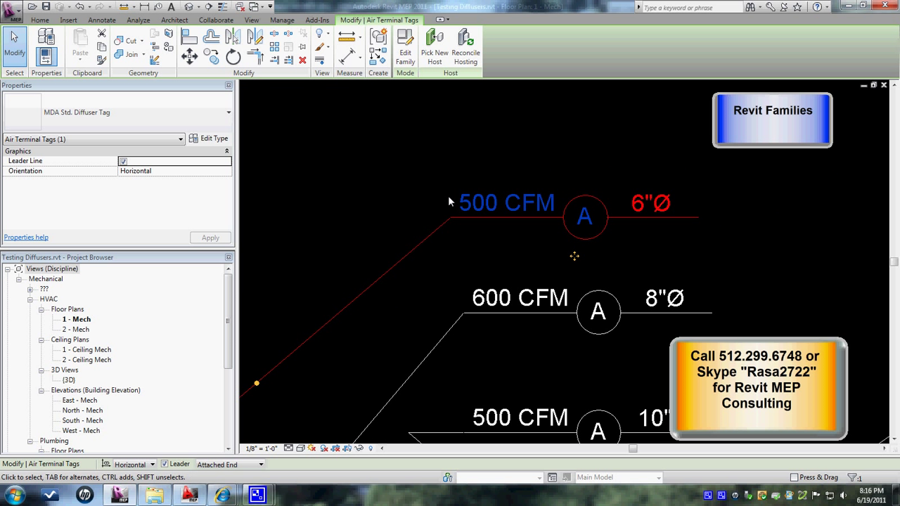
left_click(447, 257)
scroll(448, 261, "down", 2)
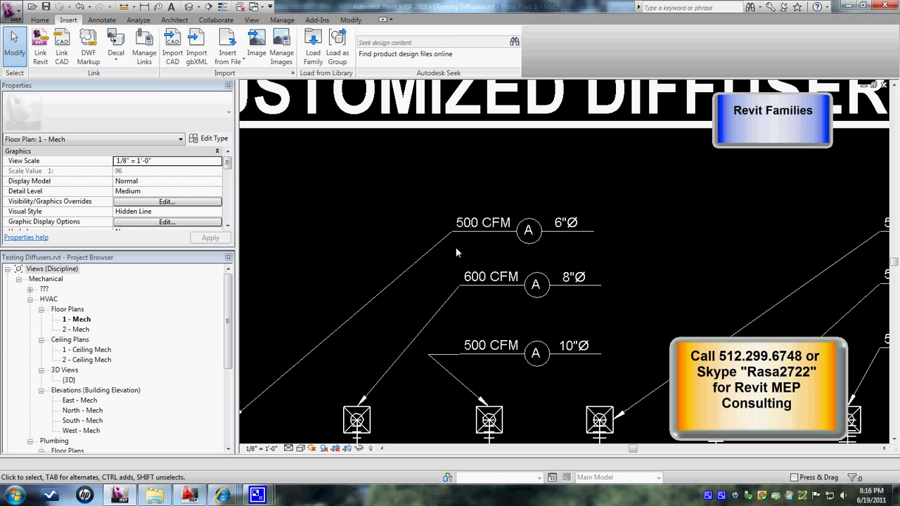
scroll(456, 252, "down", 2)
middle_click_drag(454, 252, 391, 180)
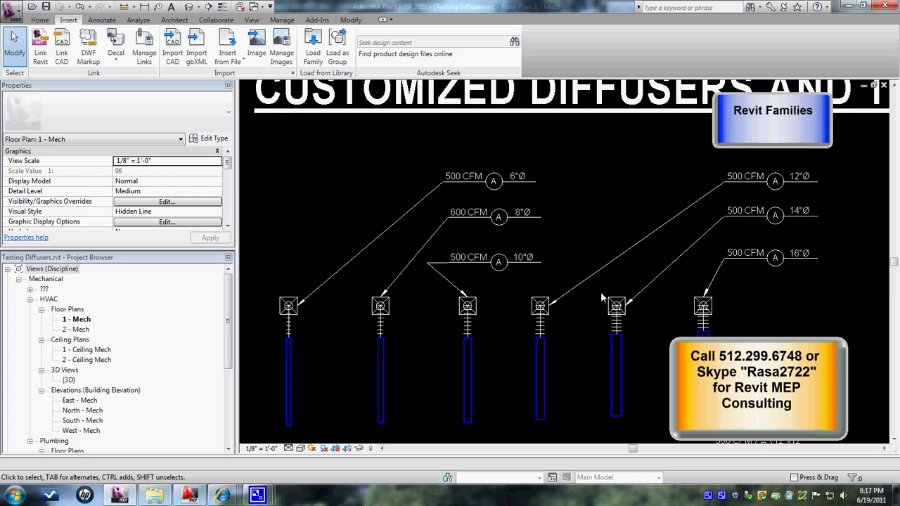
scroll(600, 291, "down", 2)
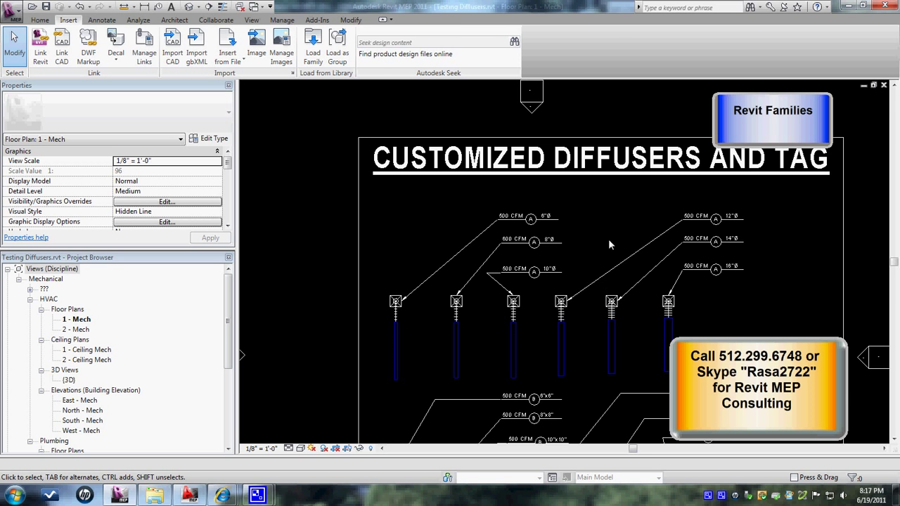
middle_click_drag(609, 244, 528, 223)
scroll(504, 206, "up", 1)
scroll(516, 208, "down", 2)
scroll(516, 207, "down", 1)
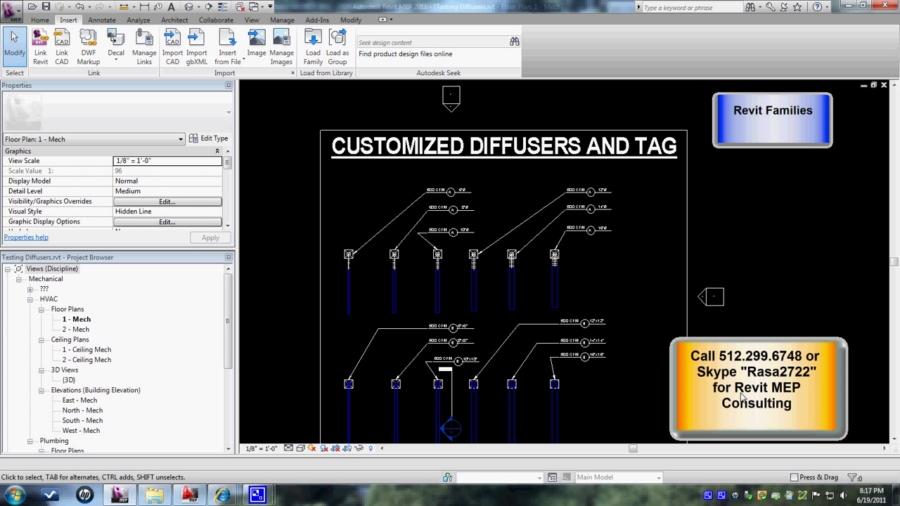
middle_click_drag(600, 388, 566, 343)
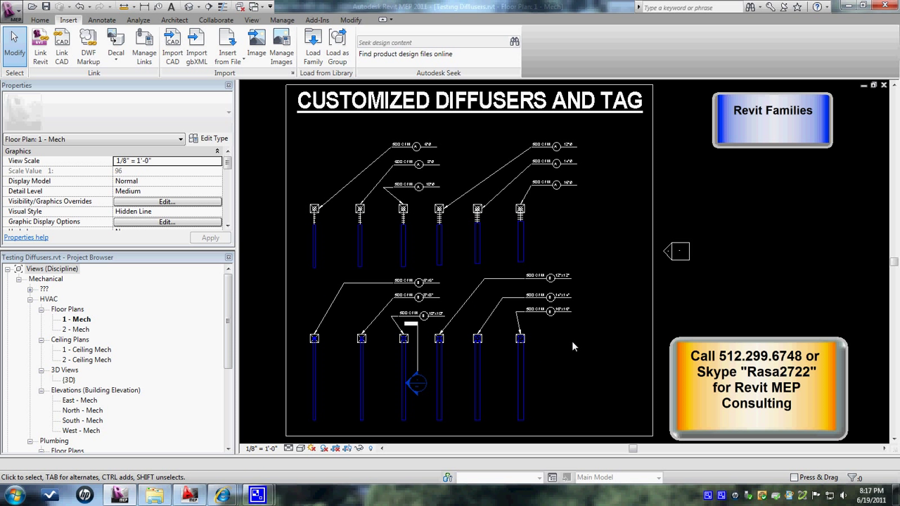